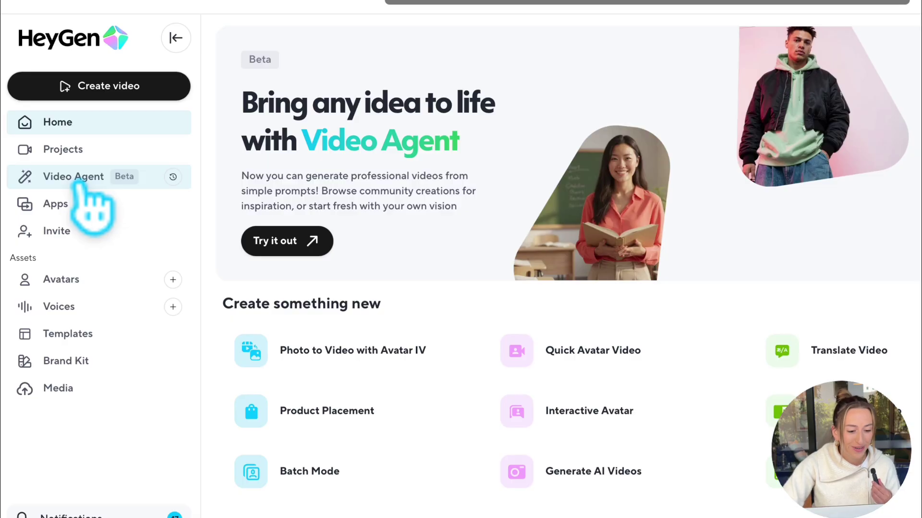
Open Video Agent and bring up the campfire example from the community creations
{"action": "left_click", "coordinate": [79, 184]}
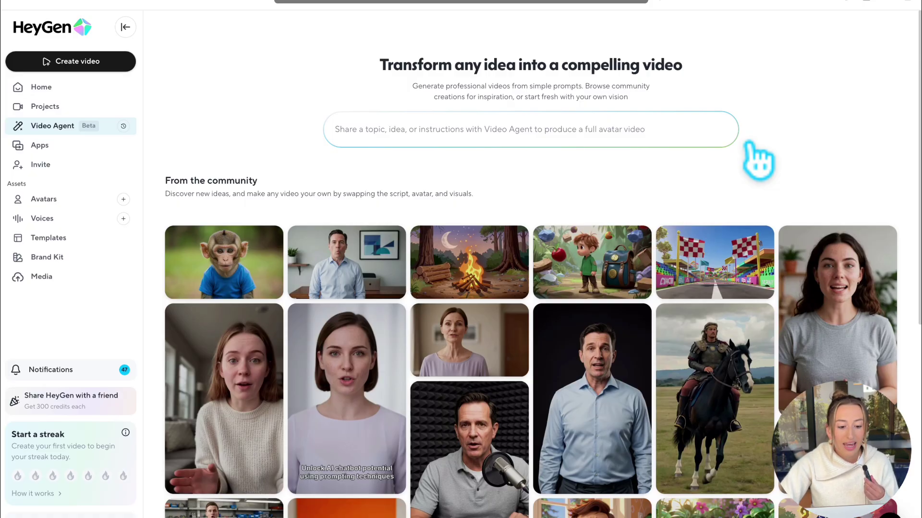
{"action": "scroll", "coordinate": [757, 158], "scroll_direction": "down", "scroll_amount": 2}
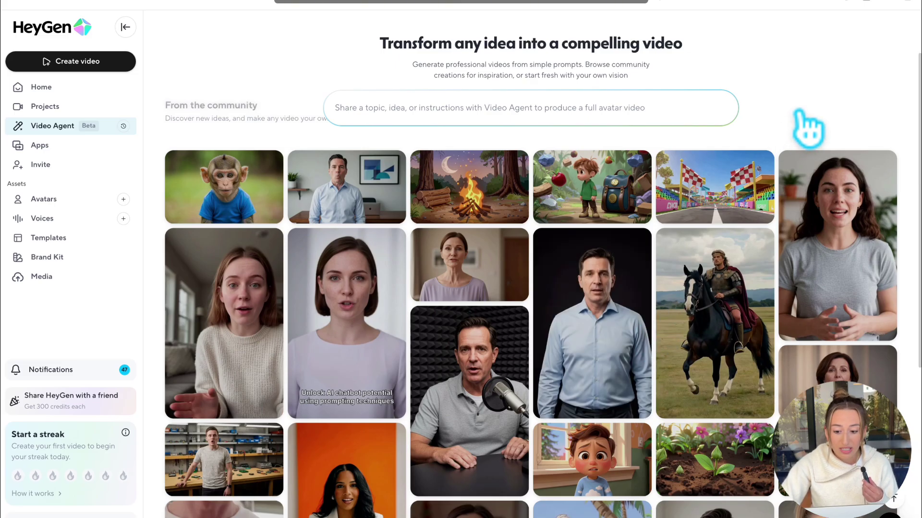
{"action": "mouse_move", "coordinate": [477, 192]}
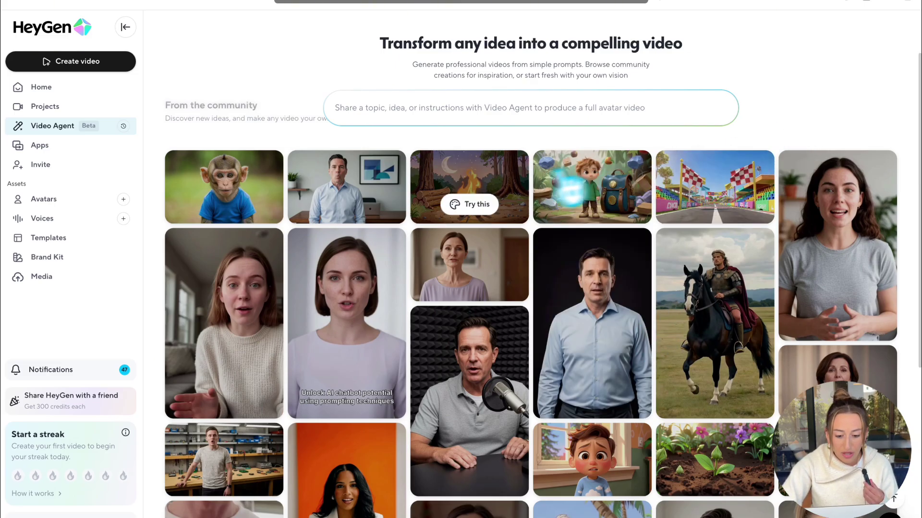
{"action": "left_click", "coordinate": [486, 201]}
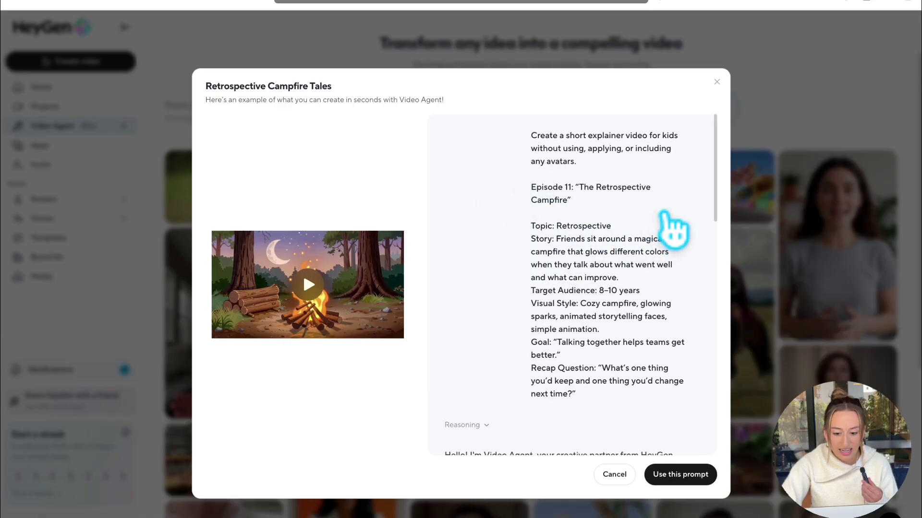
Examine the prompt and video plan of the Retrospective Campfire Tales example, including audience, script and avatar, and close it
{"action": "scroll", "coordinate": [673, 229], "scroll_direction": "down", "scroll_amount": 9}
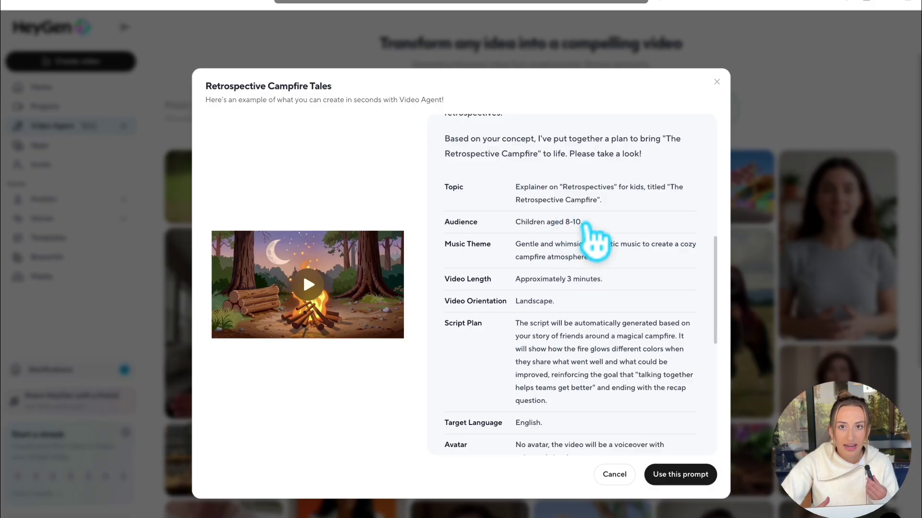
{"action": "scroll", "coordinate": [595, 240], "scroll_direction": "down", "scroll_amount": 6}
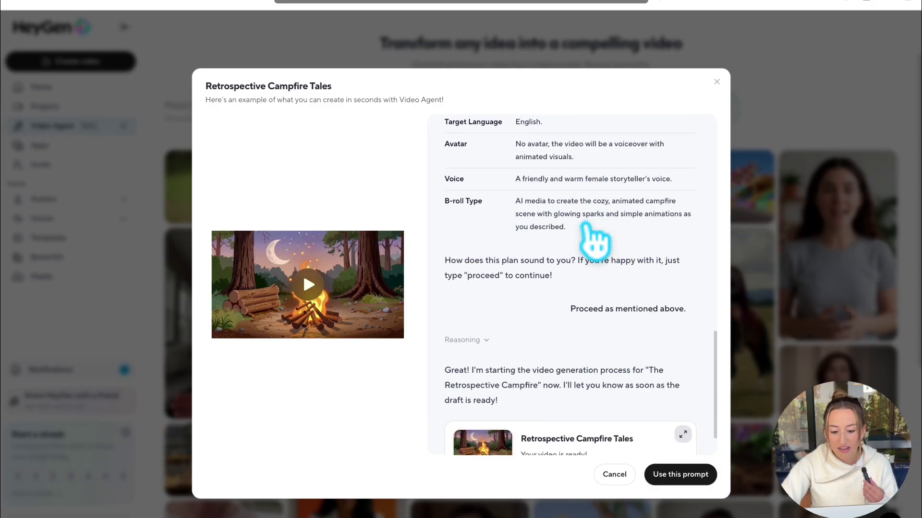
{"action": "scroll", "coordinate": [573, 259], "scroll_direction": "down", "scroll_amount": 1}
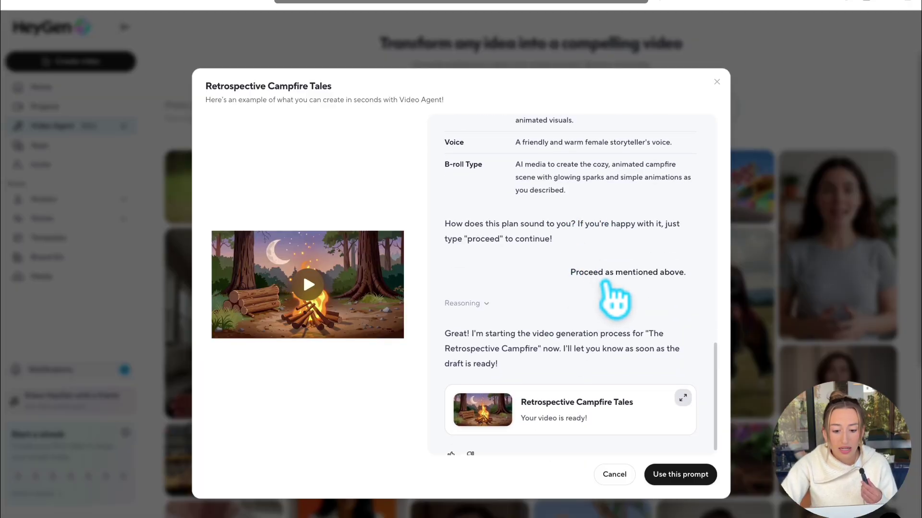
{"action": "scroll", "coordinate": [612, 298], "scroll_direction": "up", "scroll_amount": 1}
{"action": "scroll", "coordinate": [615, 298], "scroll_direction": "up", "scroll_amount": 1}
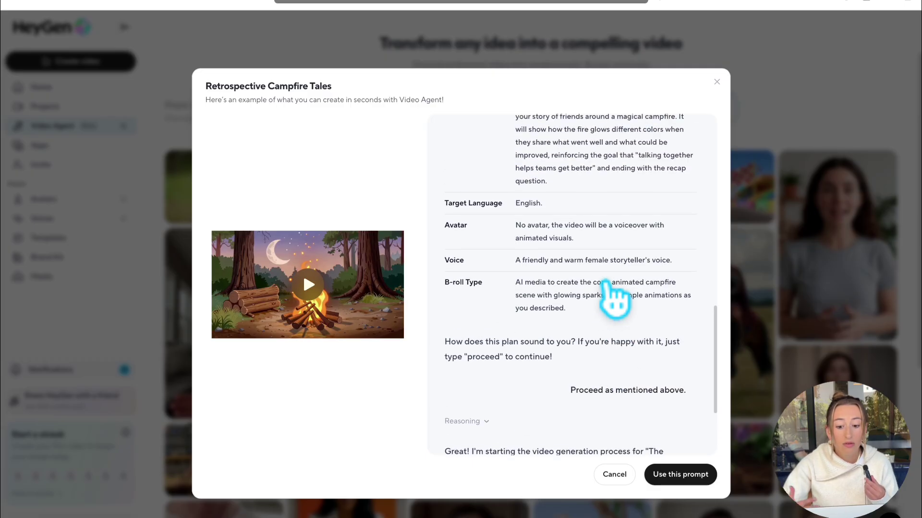
{"action": "scroll", "coordinate": [614, 299], "scroll_direction": "up", "scroll_amount": 1}
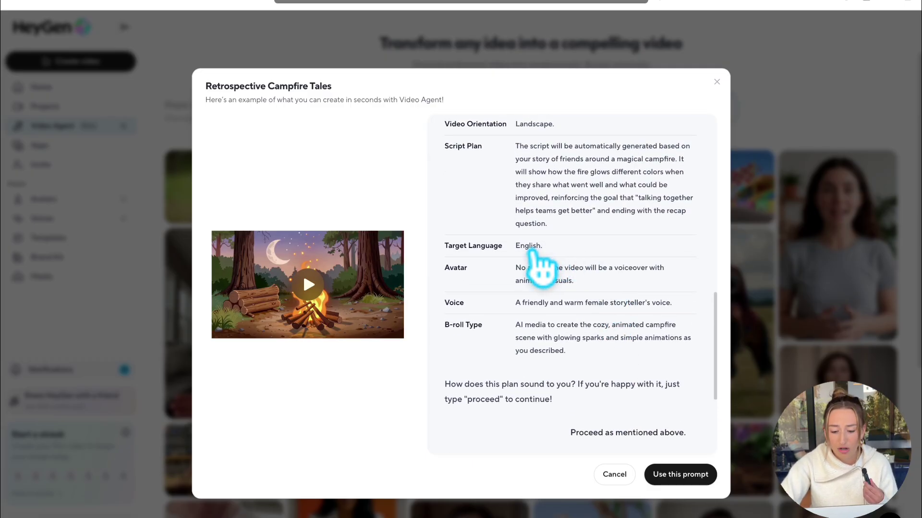
{"action": "scroll", "coordinate": [537, 257], "scroll_direction": "up", "scroll_amount": 1}
{"action": "left_click", "coordinate": [716, 82]}
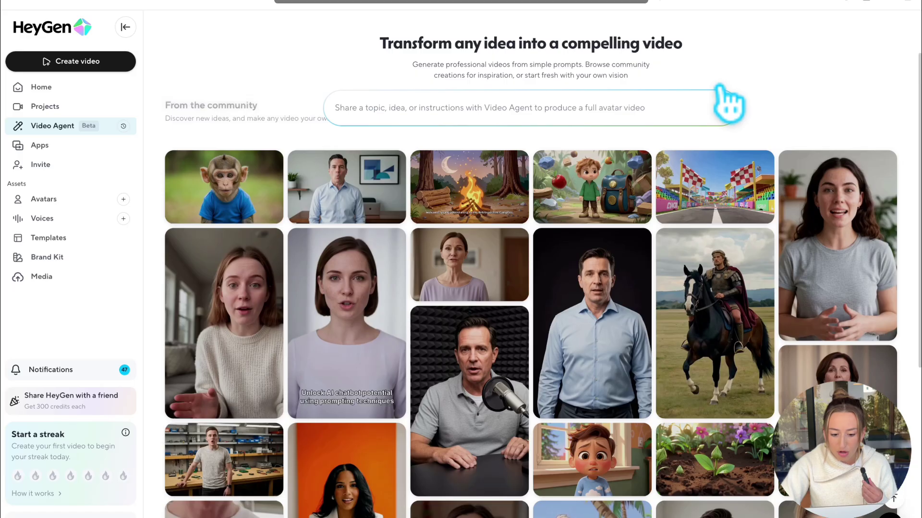
Open the community example of the woman in blue gym wear, read its prompt and video plan, and close it
{"action": "scroll", "coordinate": [758, 120], "scroll_direction": "down", "scroll_amount": 5}
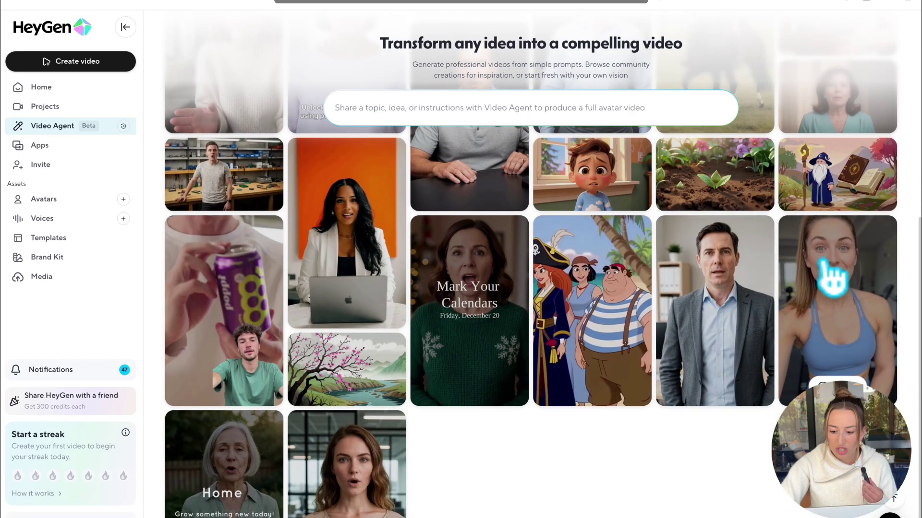
{"action": "left_click", "coordinate": [842, 295]}
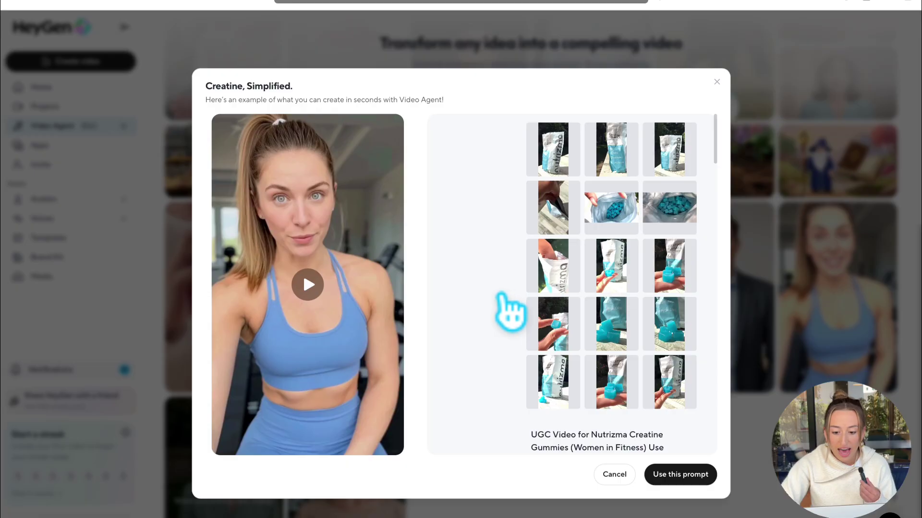
{"action": "scroll", "coordinate": [506, 310], "scroll_direction": "down", "scroll_amount": 6}
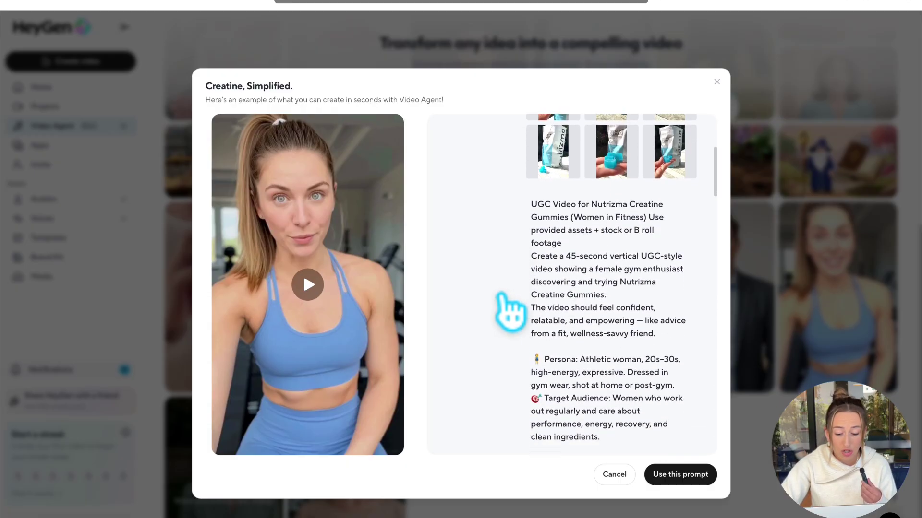
{"action": "scroll", "coordinate": [547, 252], "scroll_direction": "down", "scroll_amount": 15}
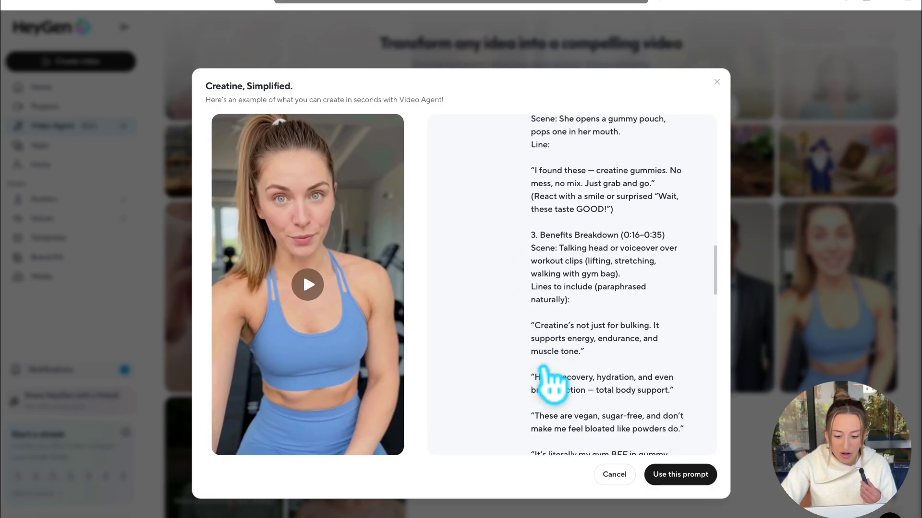
{"action": "scroll", "coordinate": [552, 384], "scroll_direction": "down", "scroll_amount": 15}
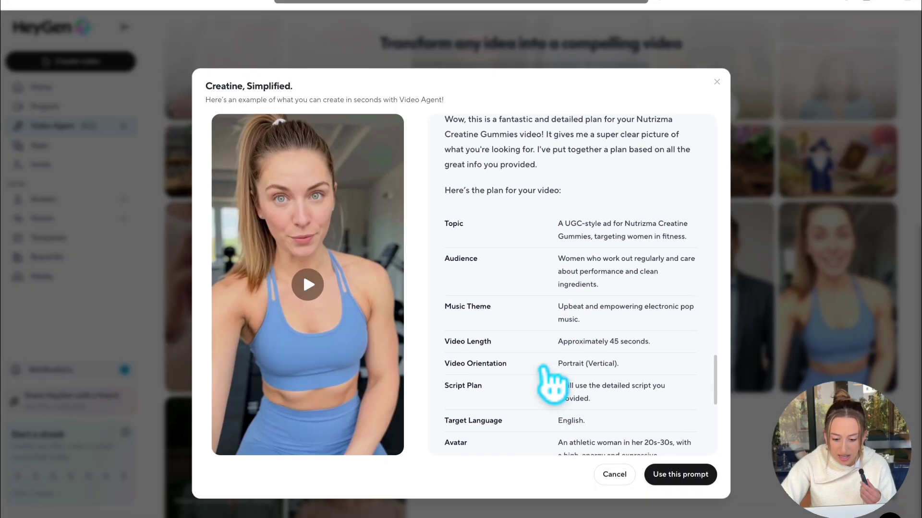
{"action": "scroll", "coordinate": [552, 384], "scroll_direction": "down", "scroll_amount": 3}
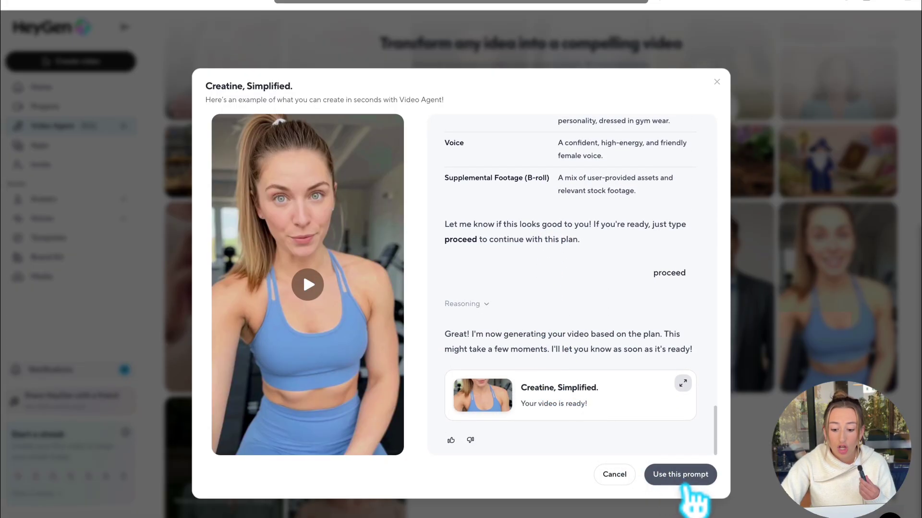
{"action": "left_click", "coordinate": [717, 82]}
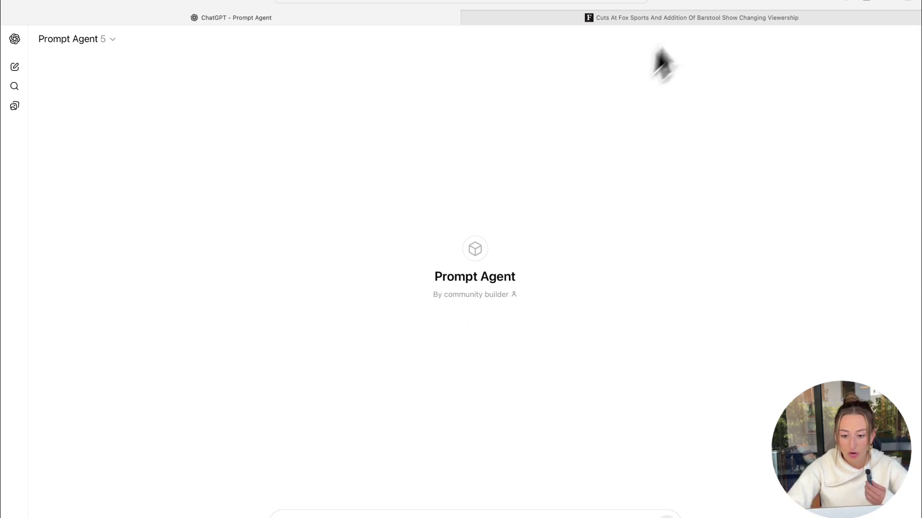
Copy the web address of the Forbes article on Fox Sports and Barstool, and return to ChatGPT's Prompt Agent
{"action": "left_click", "coordinate": [730, 21]}
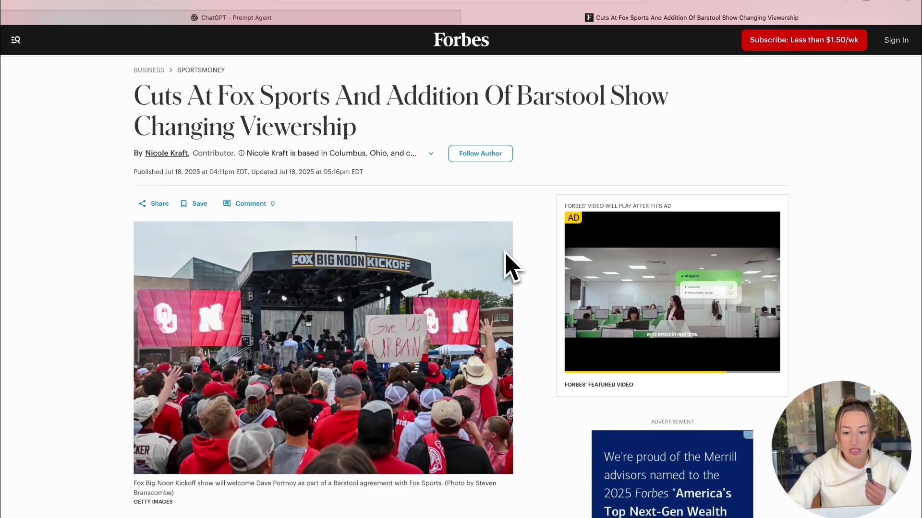
{"action": "left_click", "coordinate": [573, 2]}
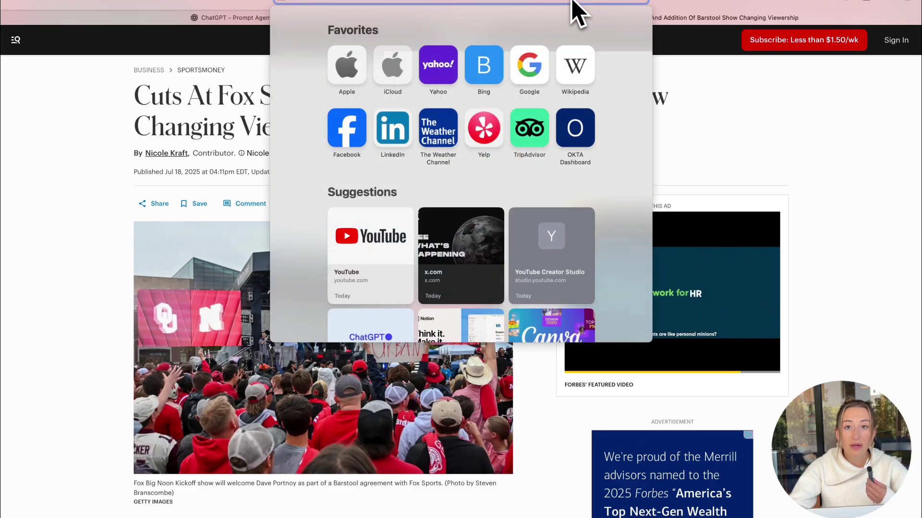
{"action": "left_click", "coordinate": [202, 18]}
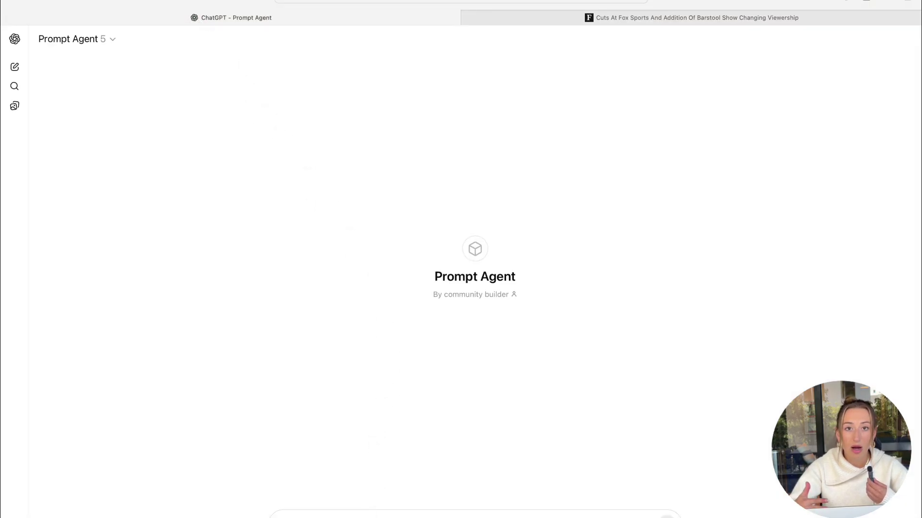
Request a 60s breakdown of the article link with a UGC style male avatar opening "Dave Portnoy just signed a deal with Fox Sports let's break it down"
{"action": "type", "text": "https://www.forbes.com/sites/nicolekraft/2025/07/18/fox-sports-cuts-shows-taps-barstool-portnoy-to-reach-younger-viewers/"}
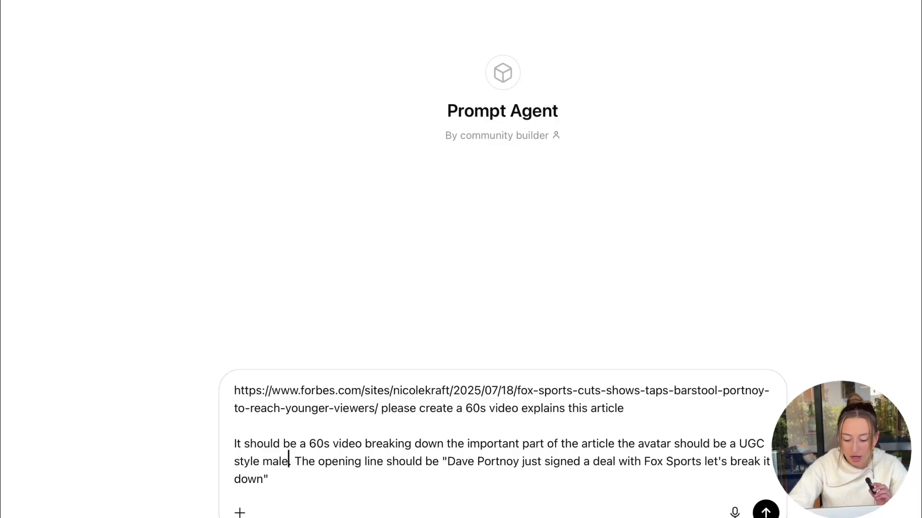
{"action": "key", "text": "Return"}
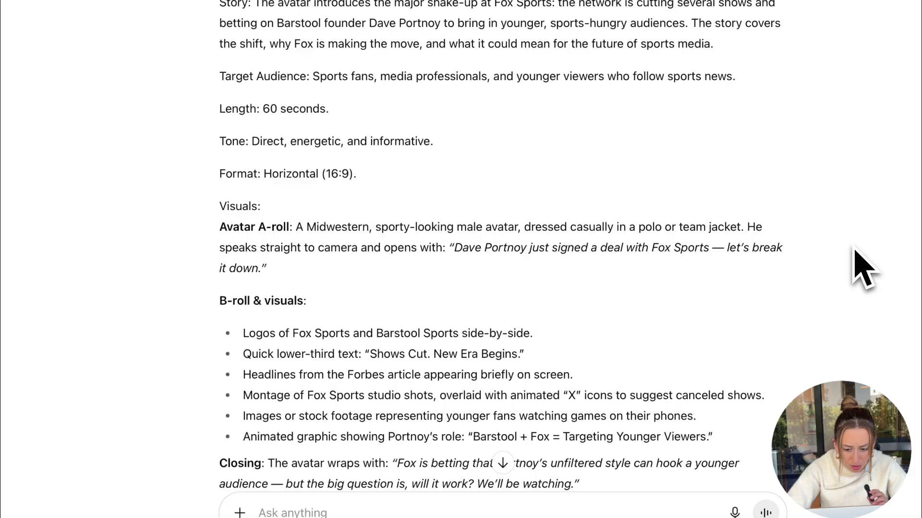
Examine the generated video prompt, including its target audience, format, avatar, B-roll visuals and closing
{"action": "scroll", "coordinate": [775, 358], "scroll_direction": "down", "scroll_amount": 2}
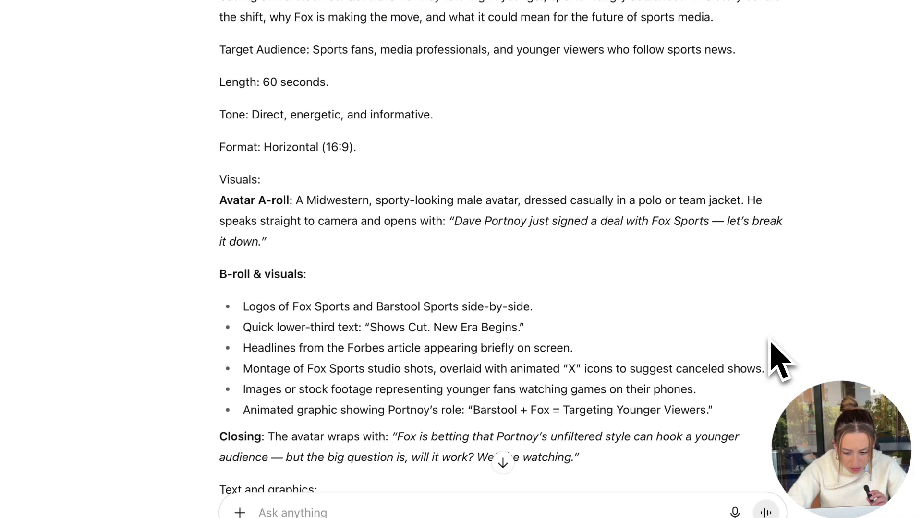
{"action": "scroll", "coordinate": [771, 342], "scroll_direction": "down", "scroll_amount": 4}
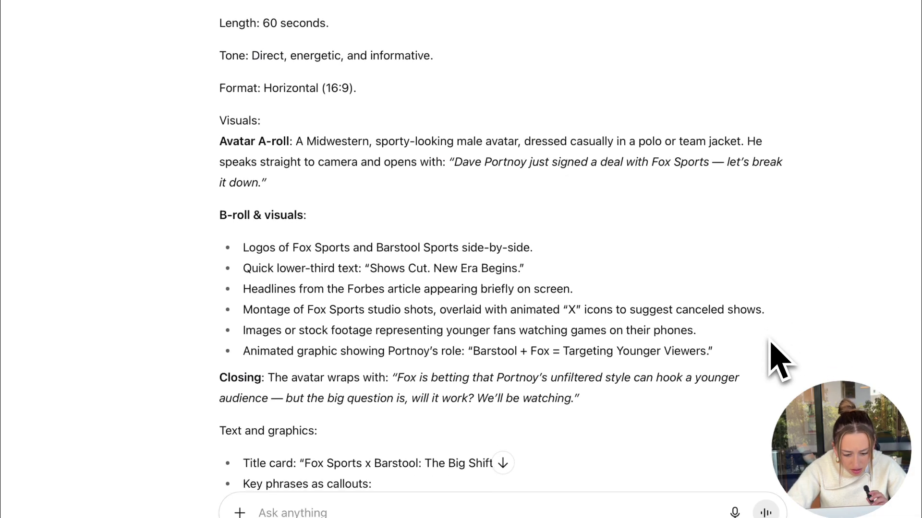
{"action": "scroll", "coordinate": [771, 343], "scroll_direction": "down", "scroll_amount": 3}
{"action": "scroll", "coordinate": [771, 343], "scroll_direction": "up", "scroll_amount": 2}
{"action": "scroll", "coordinate": [771, 342], "scroll_direction": "up", "scroll_amount": 6}
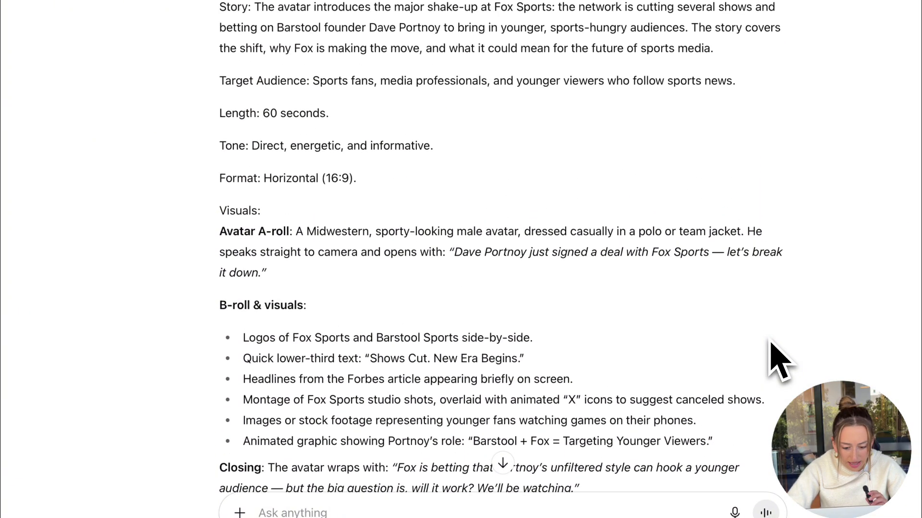
{"action": "scroll", "coordinate": [778, 359], "scroll_direction": "down", "scroll_amount": 1}
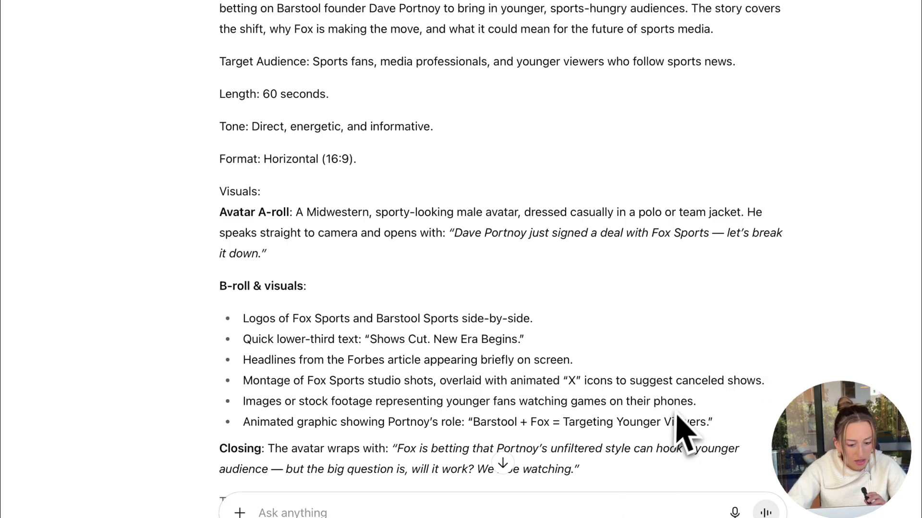
{"action": "scroll", "coordinate": [679, 420], "scroll_direction": "down", "scroll_amount": 1}
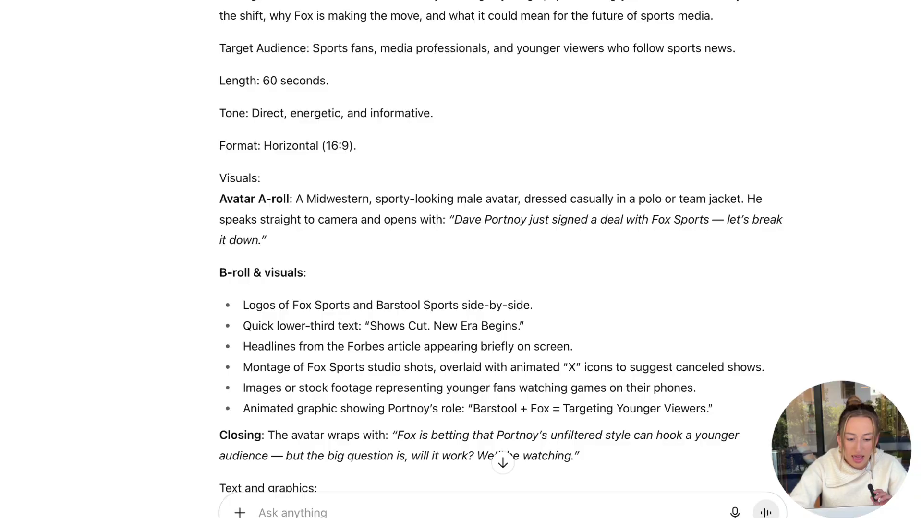
Copy the whole generated video prompt and paste it into the Video Agent prompt in HeyGen
{"action": "left_click_drag", "start_coordinate": [534, 4], "coordinate": [539, 477]}
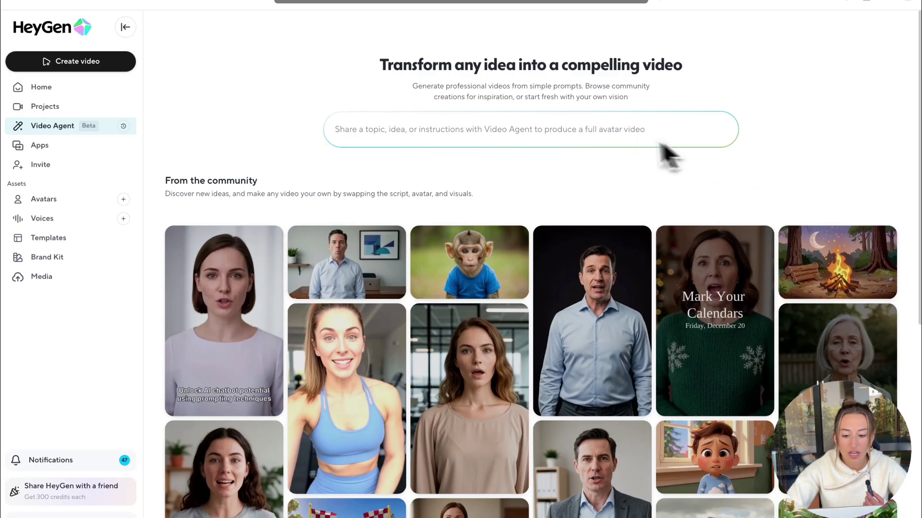
{"action": "left_click", "coordinate": [616, 130]}
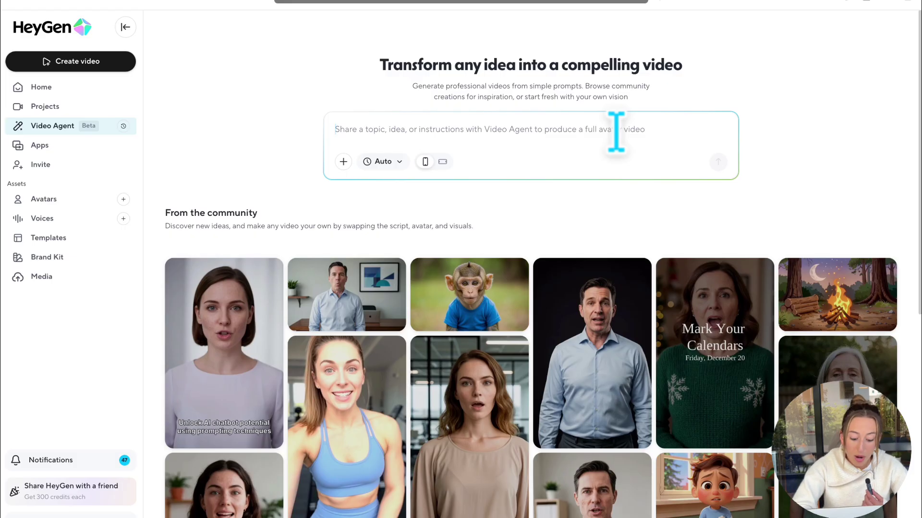
{"action": "key", "text": "ctrl+v"}
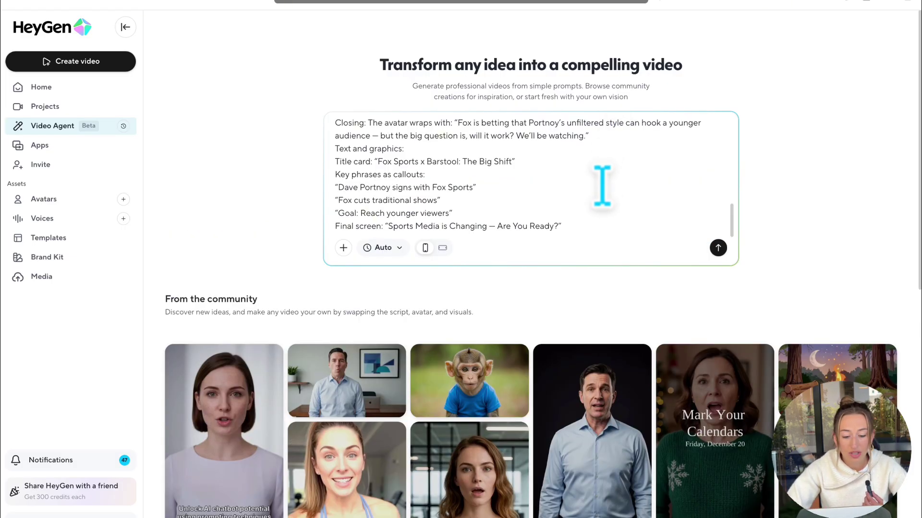
Attach the three media files from the device to the prompt and set the video duration to 60s
{"action": "left_click", "coordinate": [344, 248]}
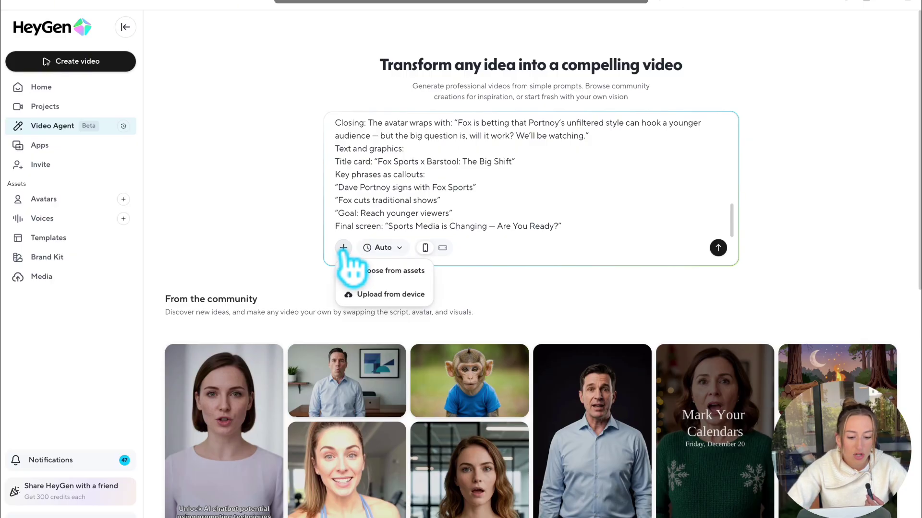
{"action": "left_click", "coordinate": [392, 295]}
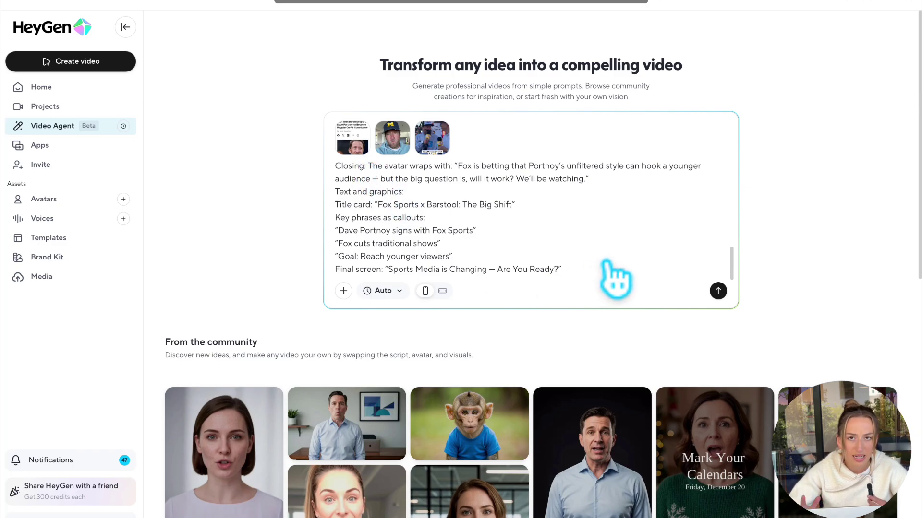
{"action": "left_click", "coordinate": [380, 297]}
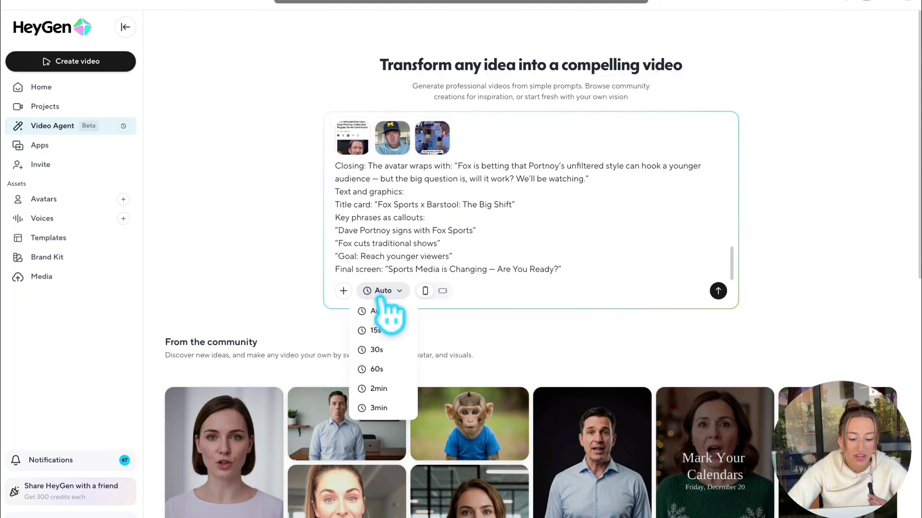
{"action": "left_click", "coordinate": [384, 369]}
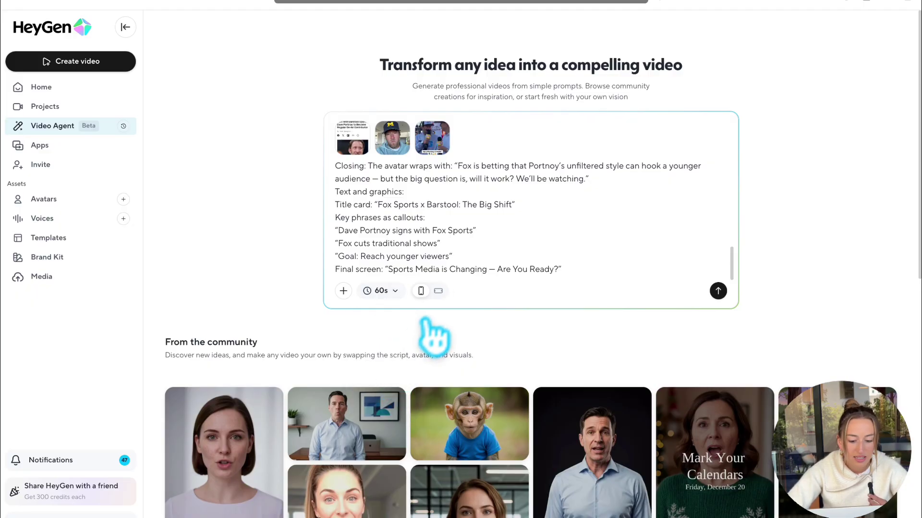
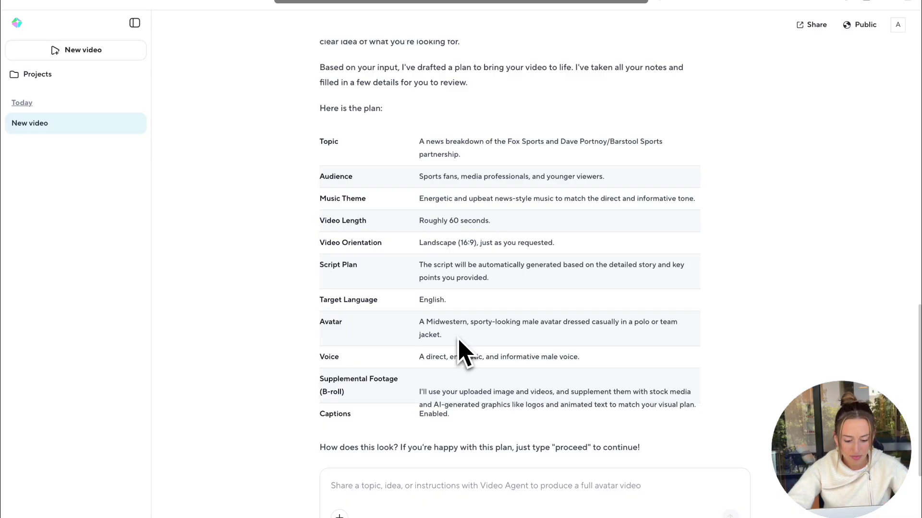
Ask Video Agent to change the video to vertical 9:16 and the avatar to a UGC style male
{"action": "left_click", "coordinate": [451, 500]}
{"action": "type", "text": "Please change the "}
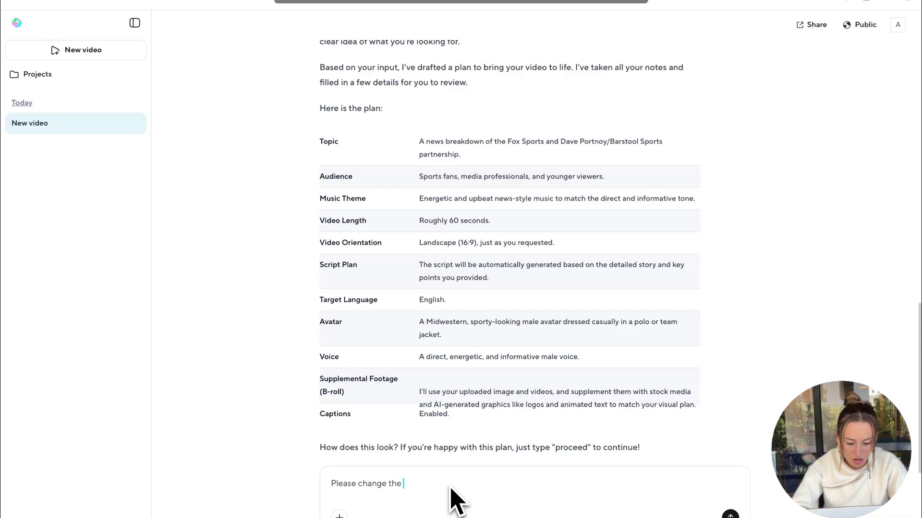
{"action": "type", "text": "video to be vertical 9:1"}
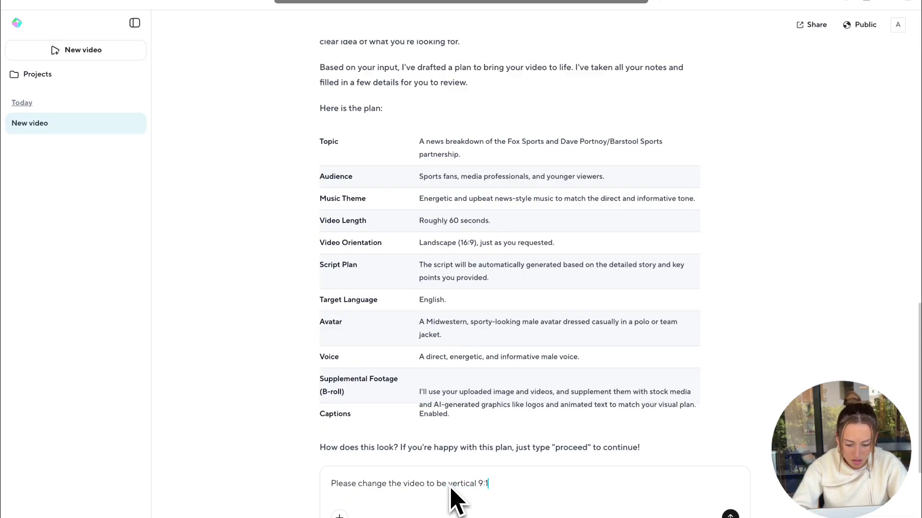
{"action": "type", "text": "6 and please change the avatar to be a UGC style ma"}
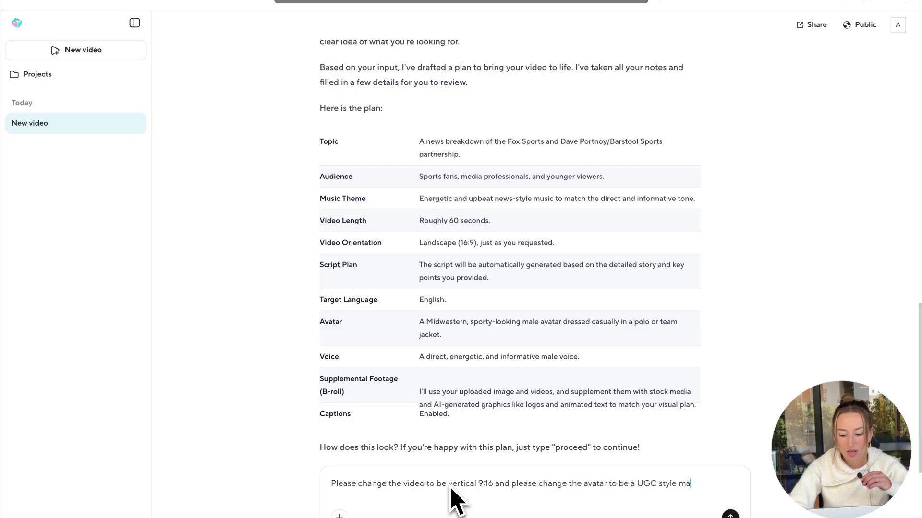
{"action": "type", "text": "le"}
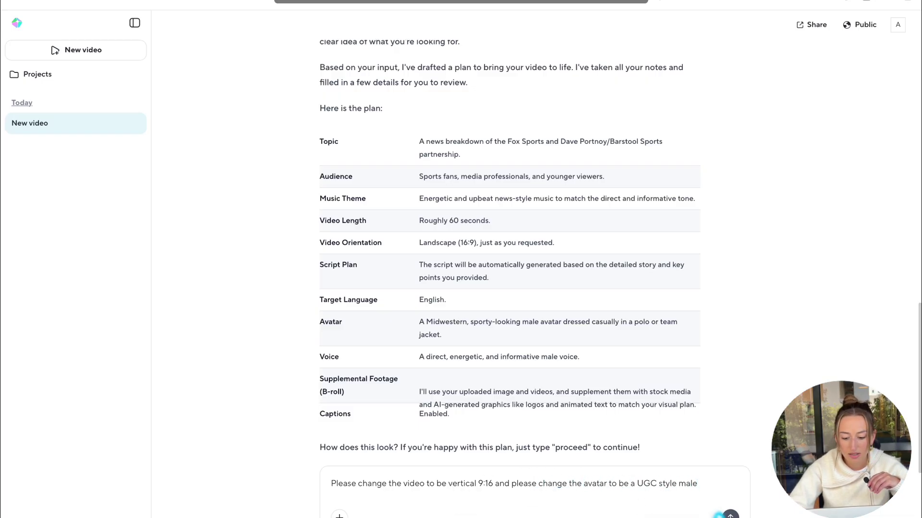
{"action": "left_click", "coordinate": [730, 515]}
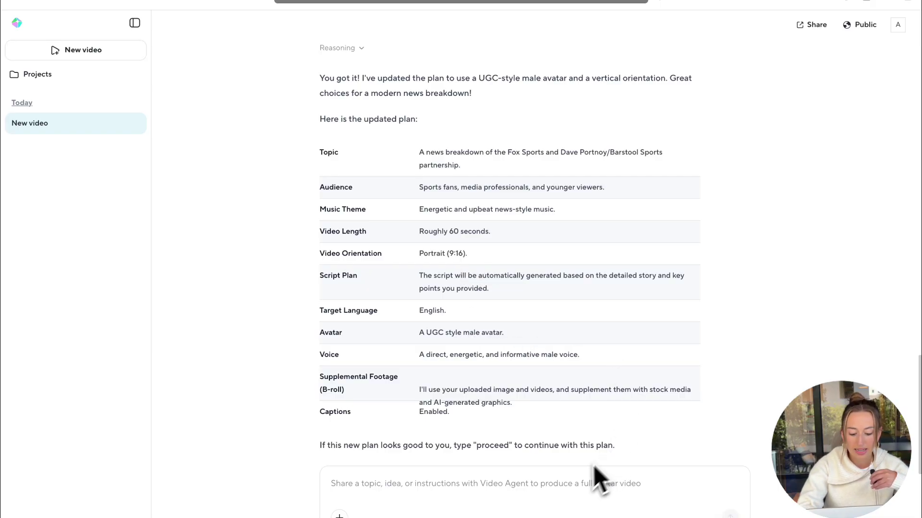
Approve the updated video plan by replying "proceed" so the video is generated
{"action": "left_click", "coordinate": [576, 480]}
{"action": "type", "text": "proceed"}
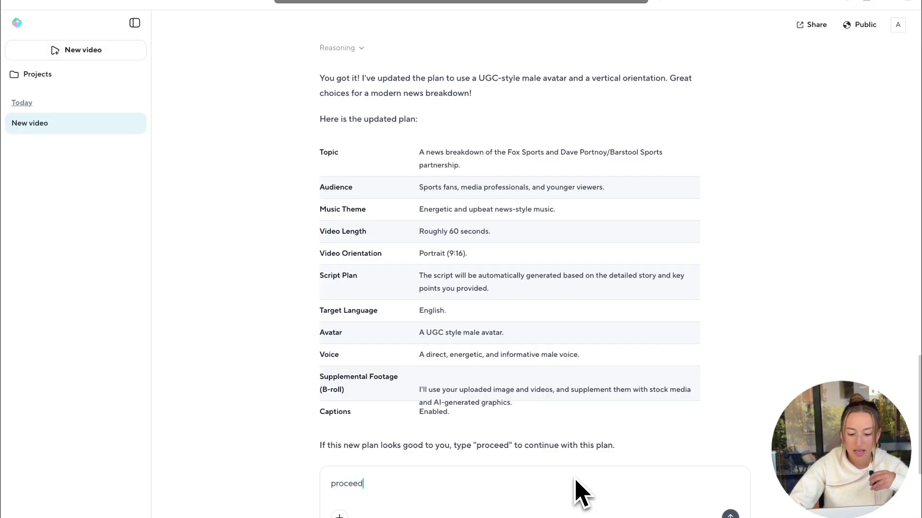
{"action": "key", "text": "Return"}
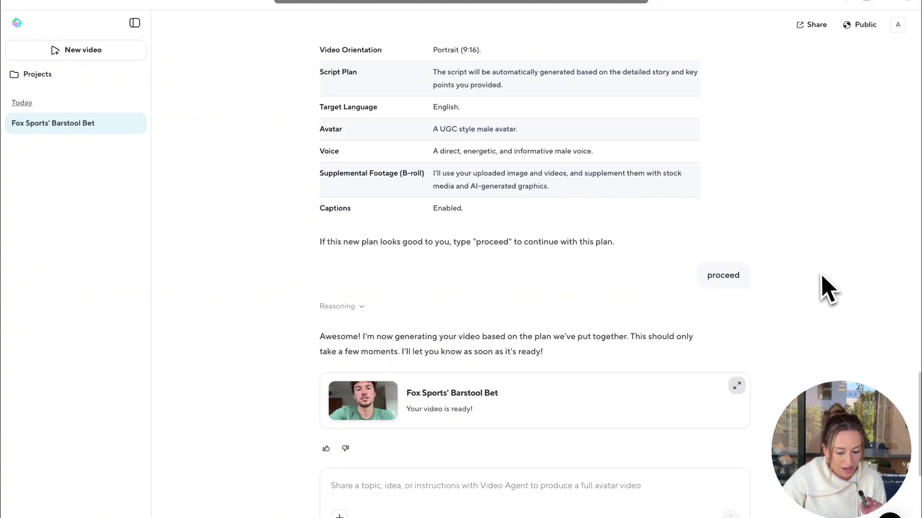
Open the generated Fox Sports' Barstool Bet video for editing and open the media replacement dialog for the third media item
{"action": "left_click", "coordinate": [611, 416]}
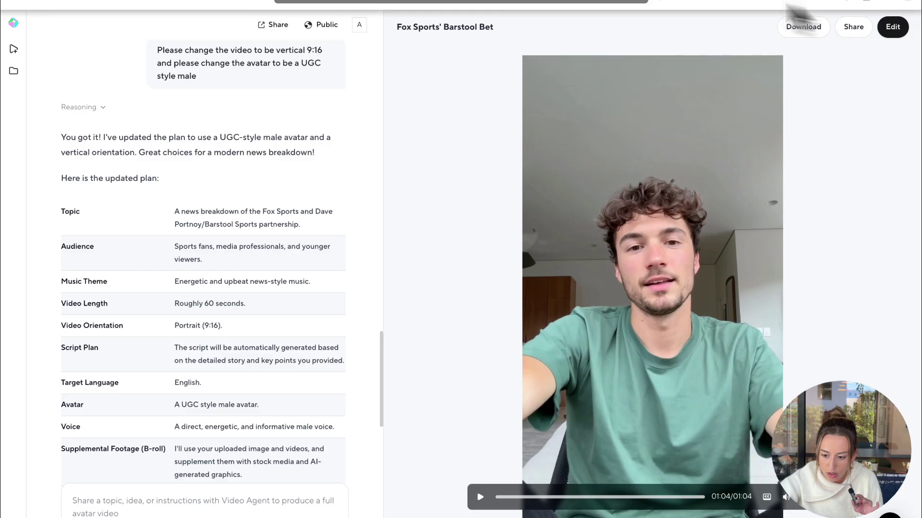
{"action": "left_click", "coordinate": [890, 33]}
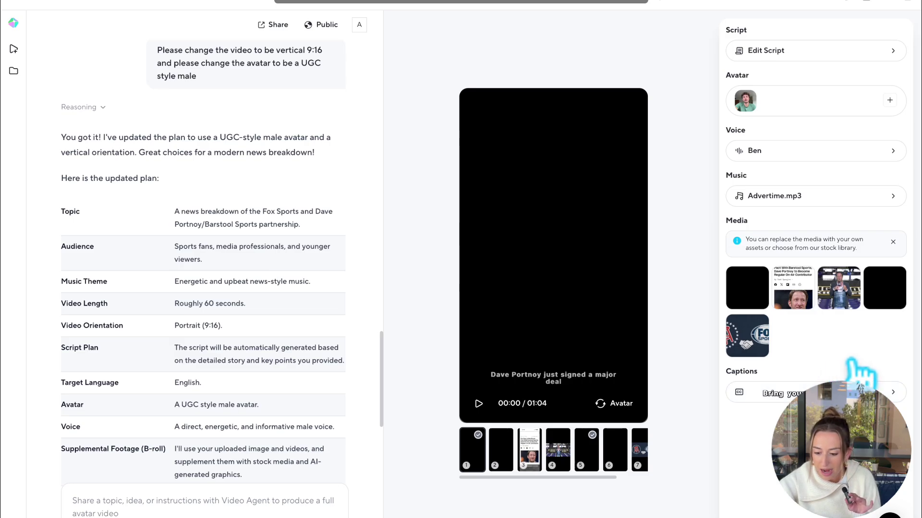
{"action": "mouse_move", "coordinate": [852, 304]}
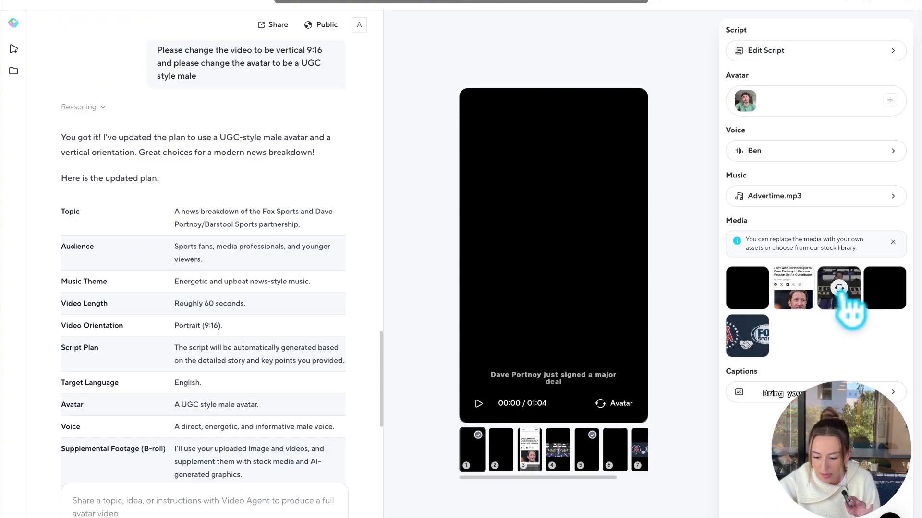
{"action": "left_click", "coordinate": [845, 300]}
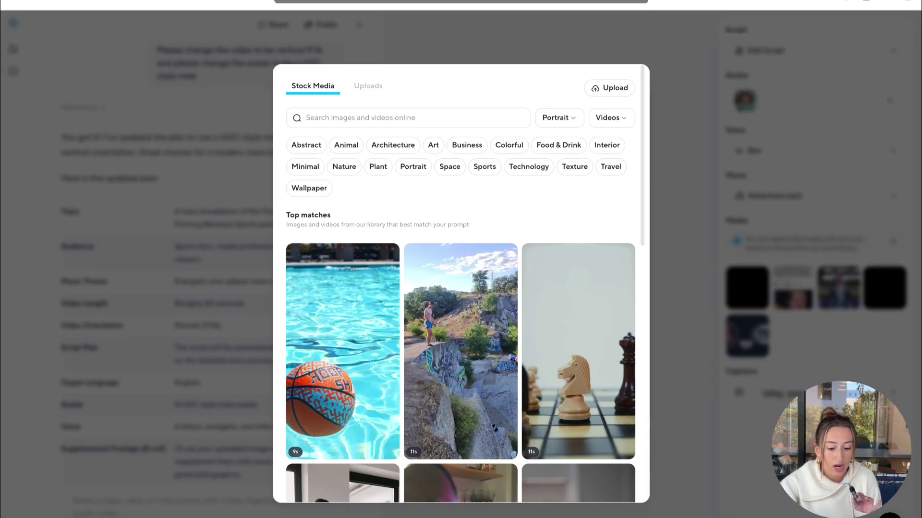
Search the stock media for "fox sports" and look through the matching portrait videos
{"action": "left_click", "coordinate": [458, 120]}
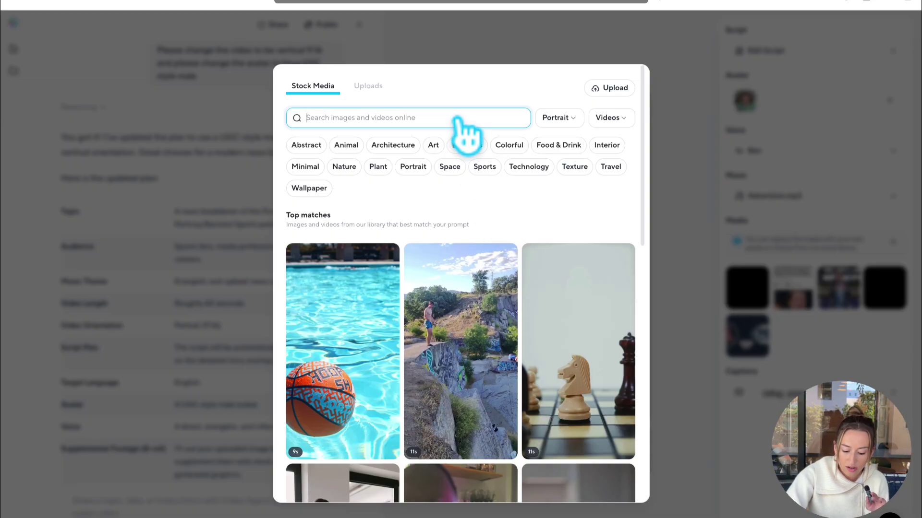
{"action": "type", "text": "fox sport"}
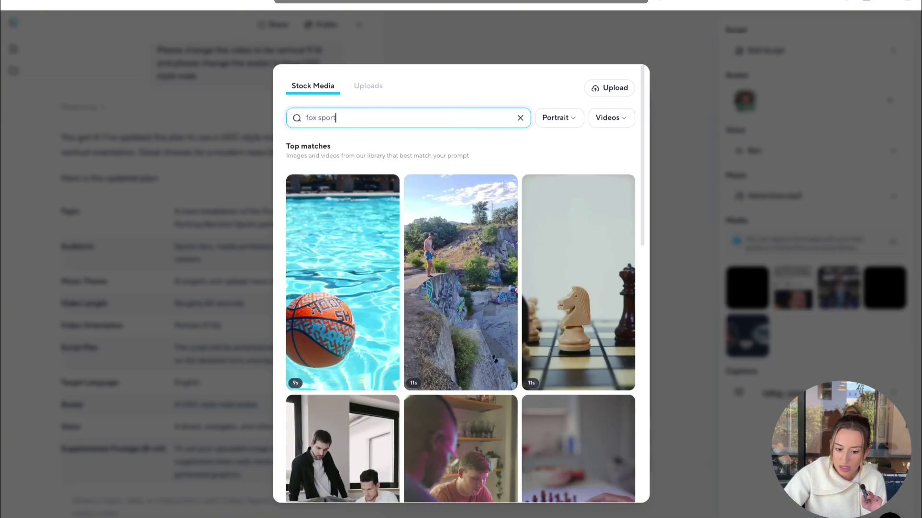
{"action": "type", "text": "s"}
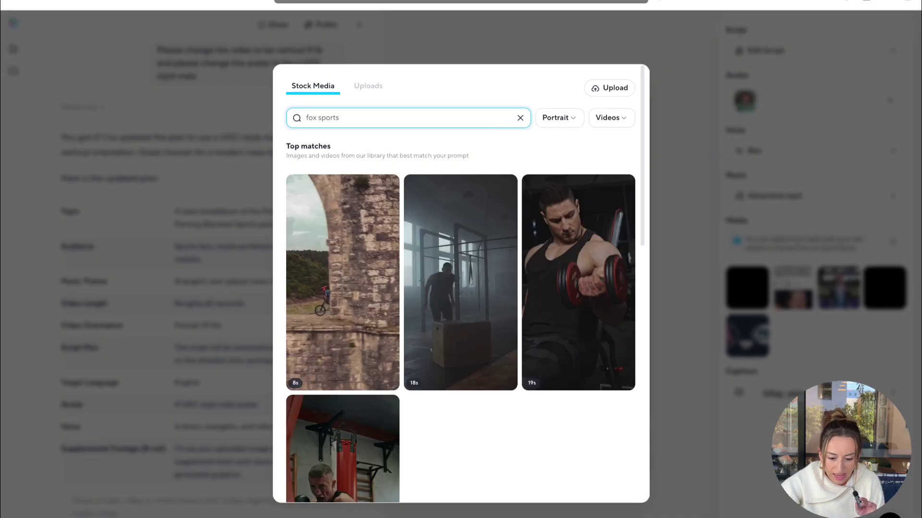
{"action": "scroll", "coordinate": [545, 381], "scroll_direction": "down", "scroll_amount": 3}
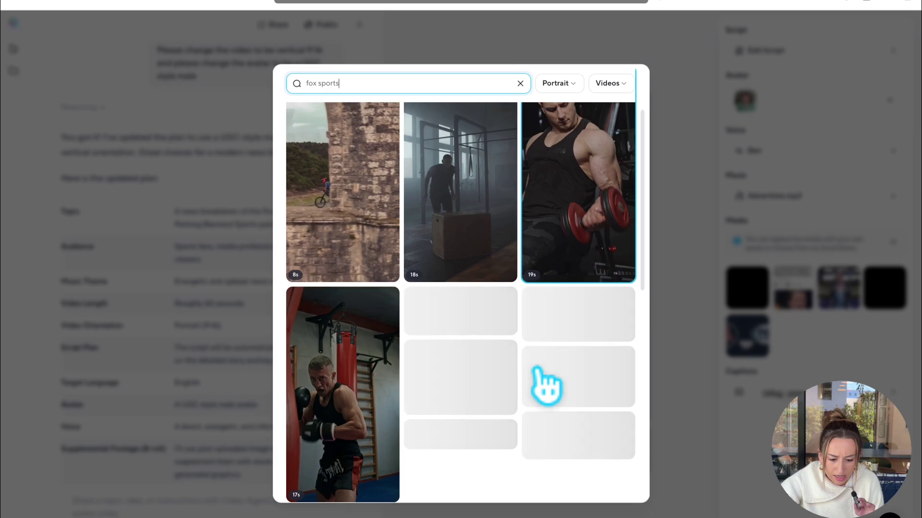
{"action": "scroll", "coordinate": [545, 385], "scroll_direction": "down", "scroll_amount": 4}
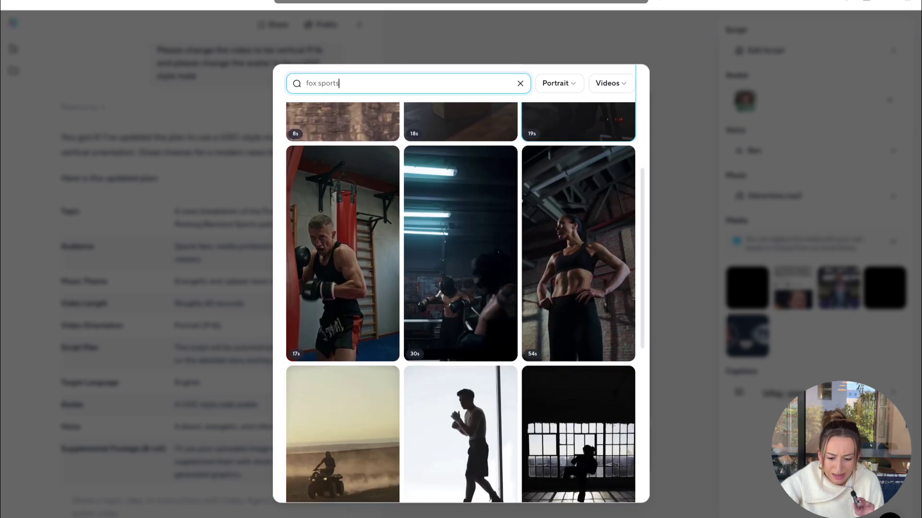
{"action": "scroll", "coordinate": [545, 384], "scroll_direction": "up", "scroll_amount": 6}
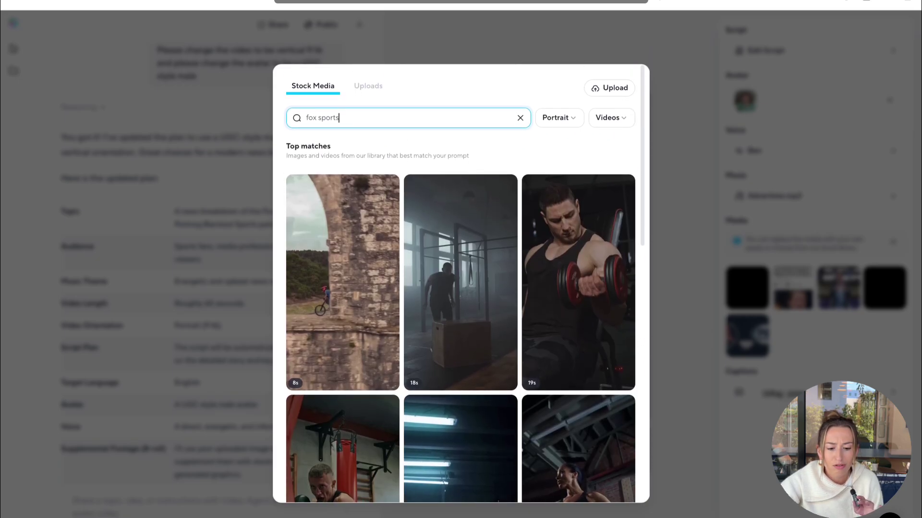
Replace the third media item with the uploaded video whose name begins "All is fair in love and war"
{"action": "left_click", "coordinate": [377, 87]}
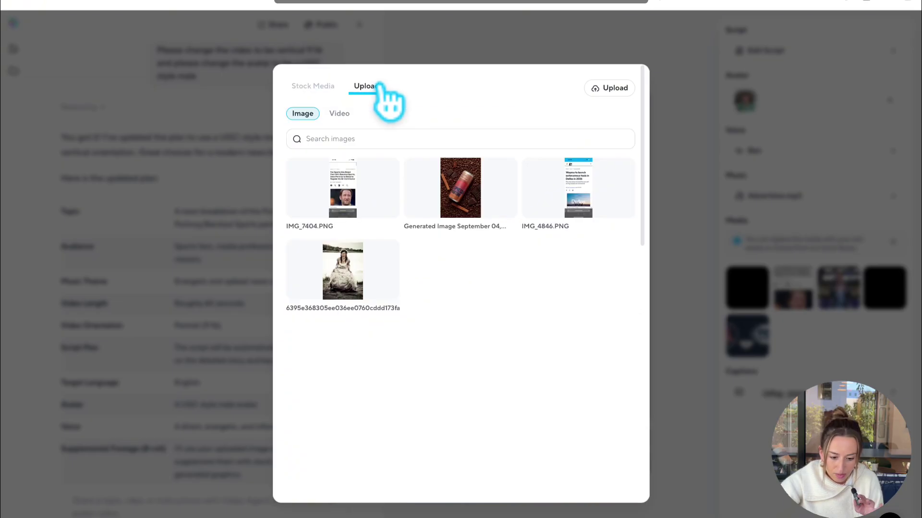
{"action": "left_click", "coordinate": [344, 115]}
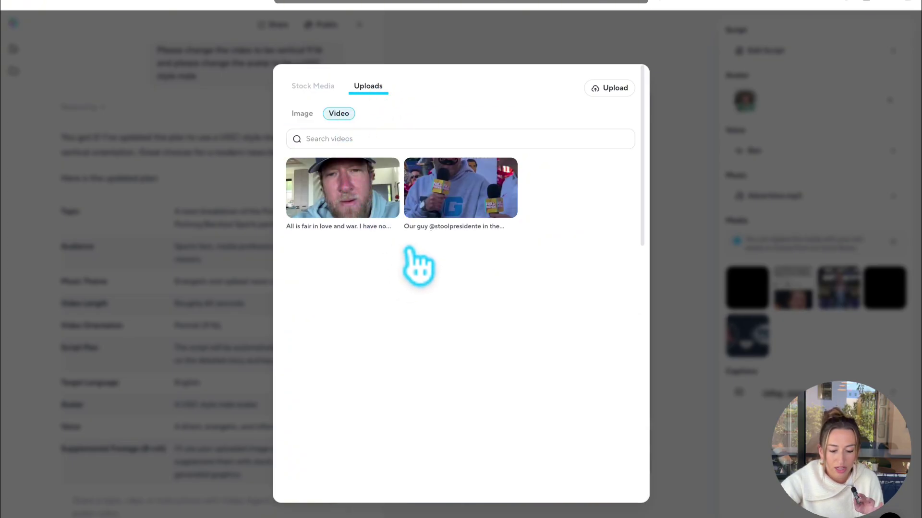
{"action": "left_click", "coordinate": [368, 211]}
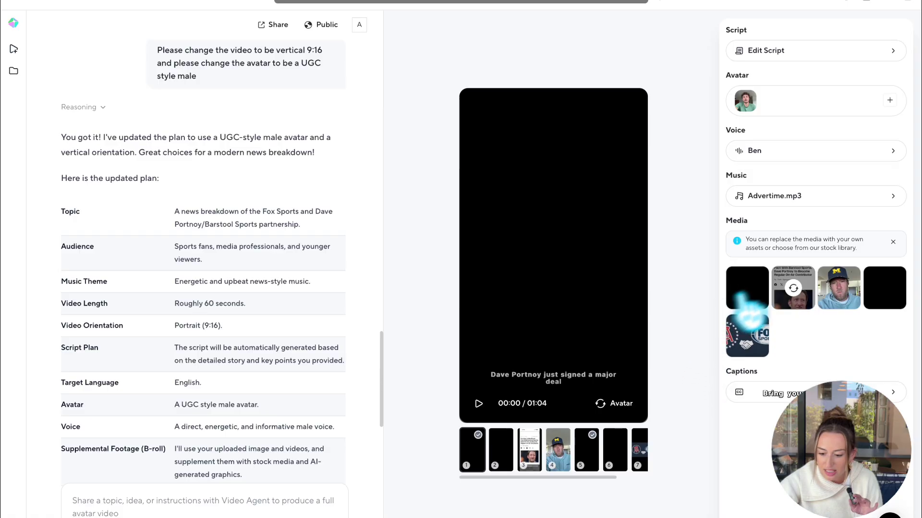
{"action": "mouse_move", "coordinate": [845, 314]}
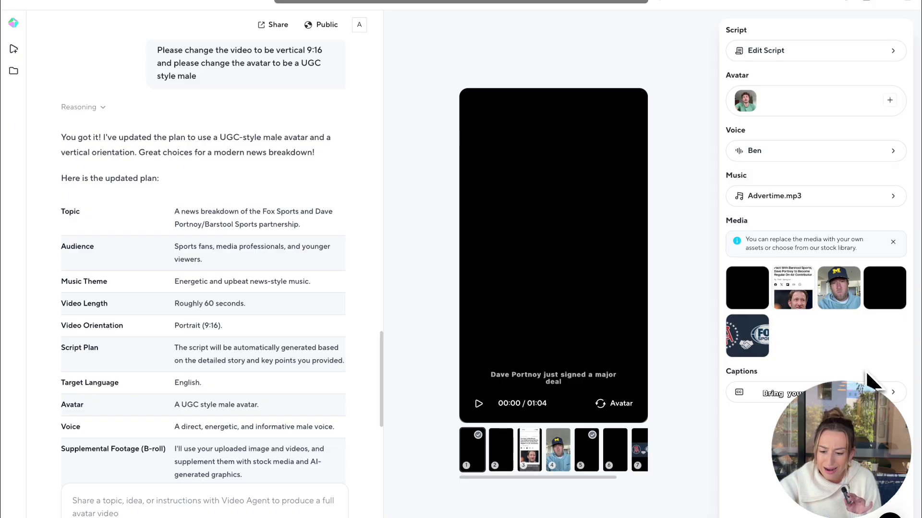
Preview the background tracks Steel And Flame, My Inspire, Epic Cinematic Dramatic Orchestral and Epic Motivational And Dramatic Trailer
{"action": "left_click", "coordinate": [893, 200]}
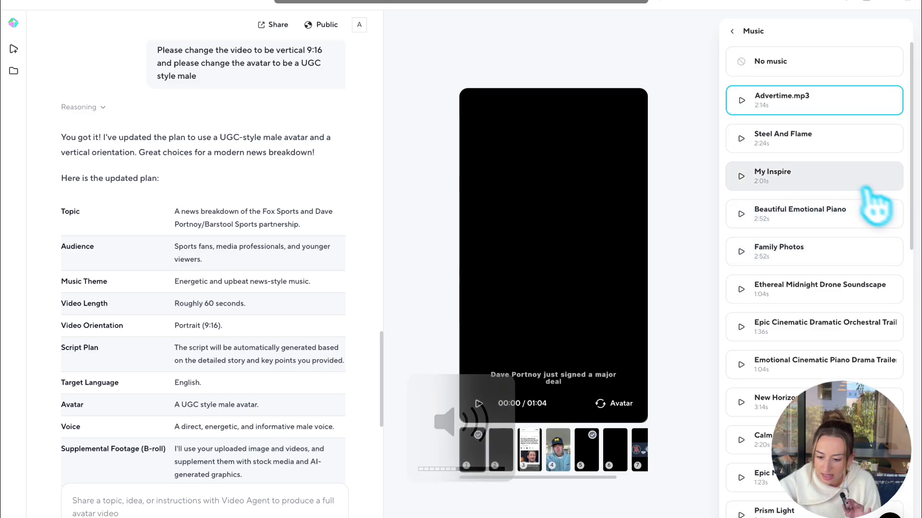
{"action": "left_click", "coordinate": [742, 139]}
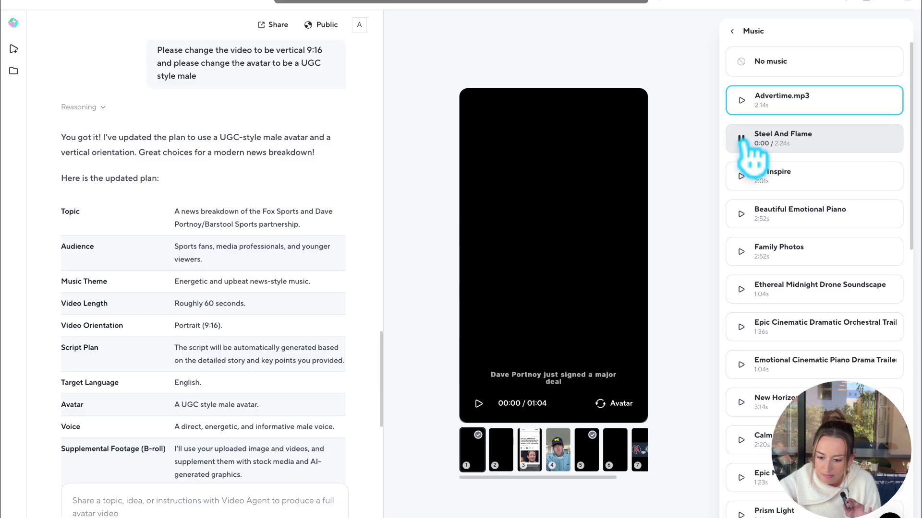
{"action": "left_click", "coordinate": [741, 176]}
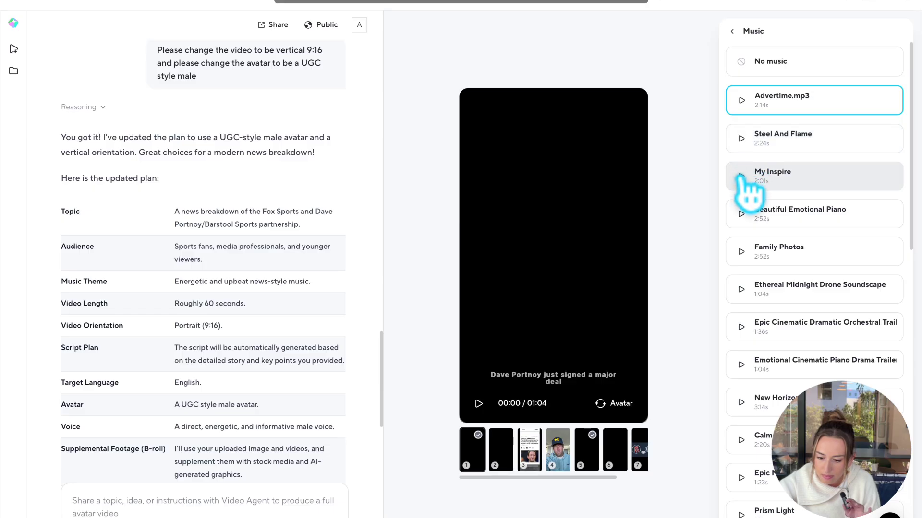
{"action": "left_click", "coordinate": [741, 177]}
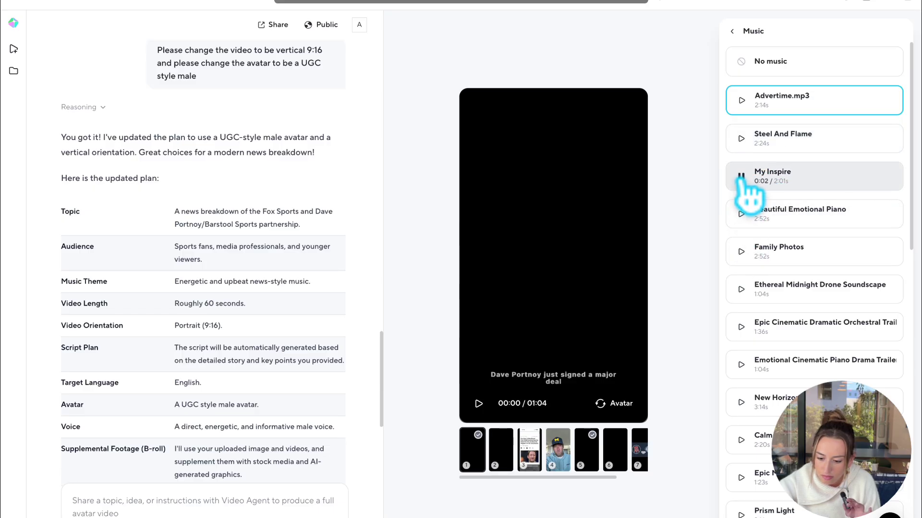
{"action": "left_click", "coordinate": [741, 176]}
{"action": "scroll", "coordinate": [747, 232], "scroll_direction": "down", "scroll_amount": 3}
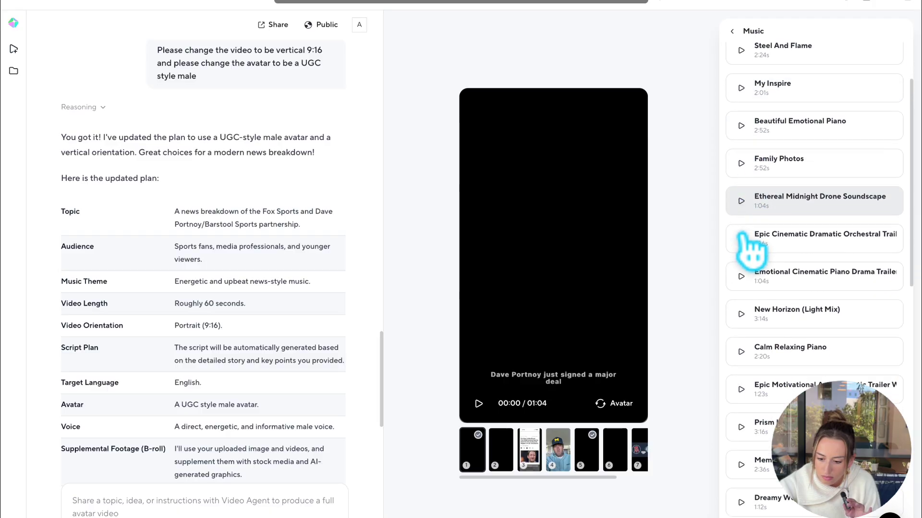
{"action": "scroll", "coordinate": [751, 249], "scroll_direction": "down", "scroll_amount": 2}
{"action": "left_click", "coordinate": [741, 221]}
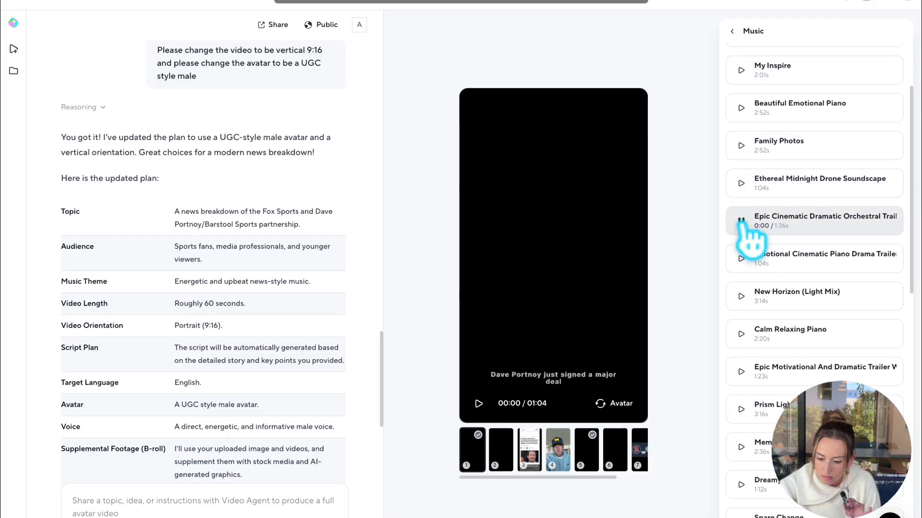
{"action": "left_click", "coordinate": [741, 221]}
{"action": "scroll", "coordinate": [744, 231], "scroll_direction": "down", "scroll_amount": 3}
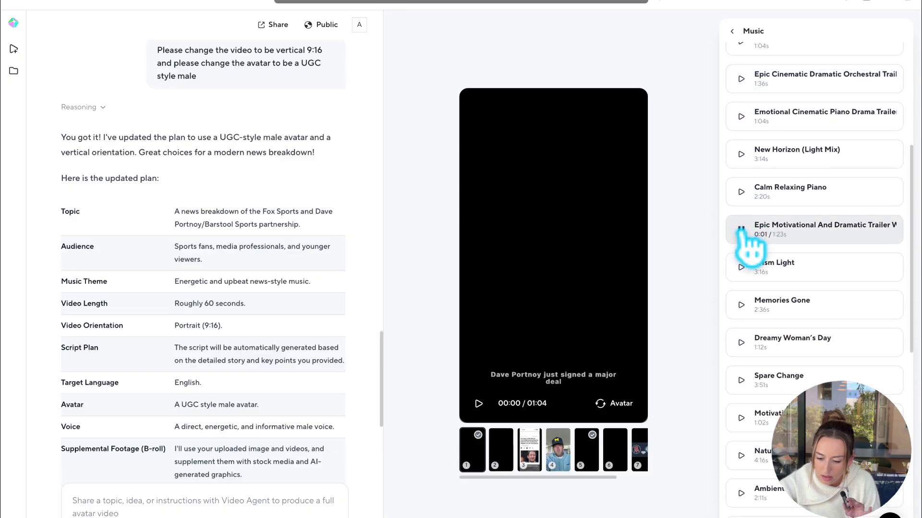
{"action": "left_click", "coordinate": [741, 226]}
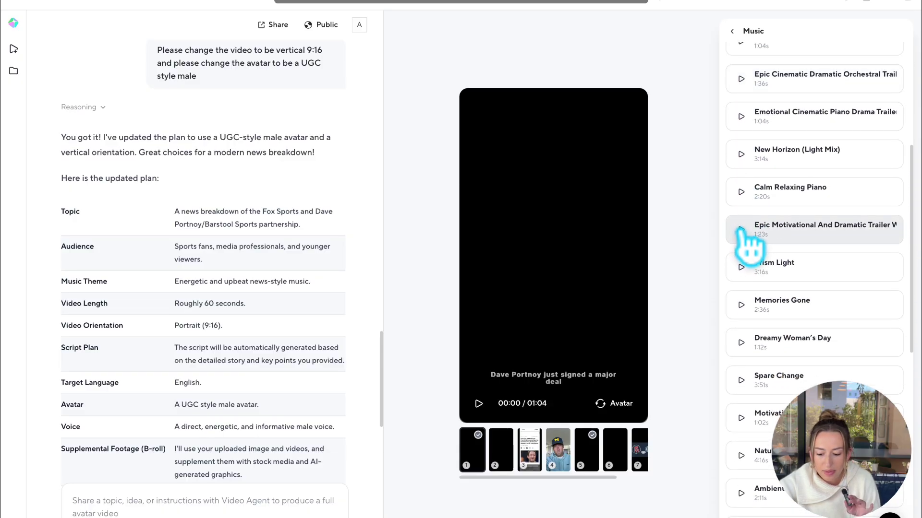
{"action": "left_click", "coordinate": [740, 229]}
{"action": "scroll", "coordinate": [741, 231], "scroll_direction": "down", "scroll_amount": 1}
Set the video's background music to No music
{"action": "scroll", "coordinate": [748, 245], "scroll_direction": "up", "scroll_amount": 5}
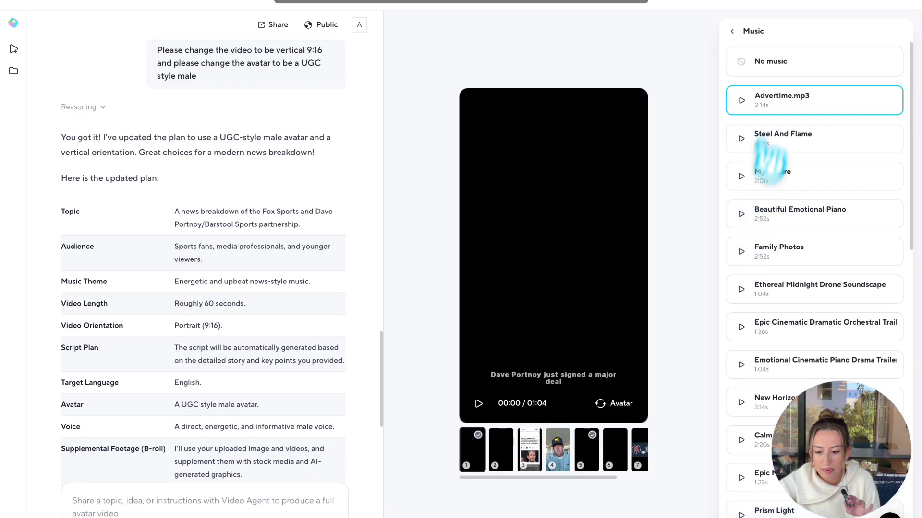
{"action": "left_click", "coordinate": [789, 77]}
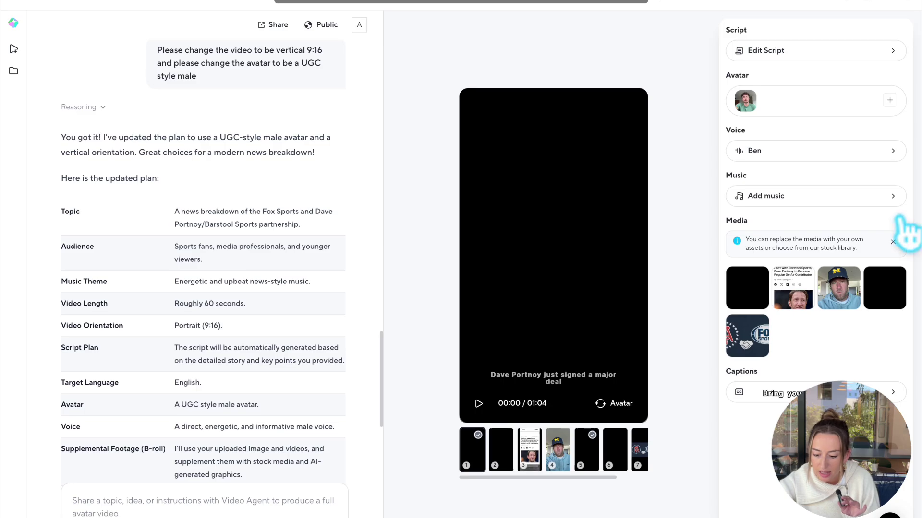
Look through the available caption styles and review the video's full script
{"action": "left_click", "coordinate": [893, 393]}
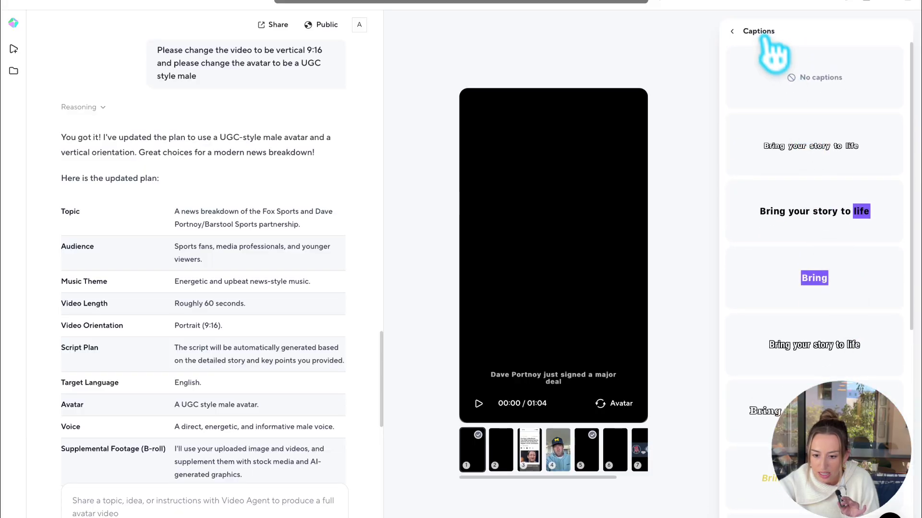
{"action": "left_click", "coordinate": [739, 33]}
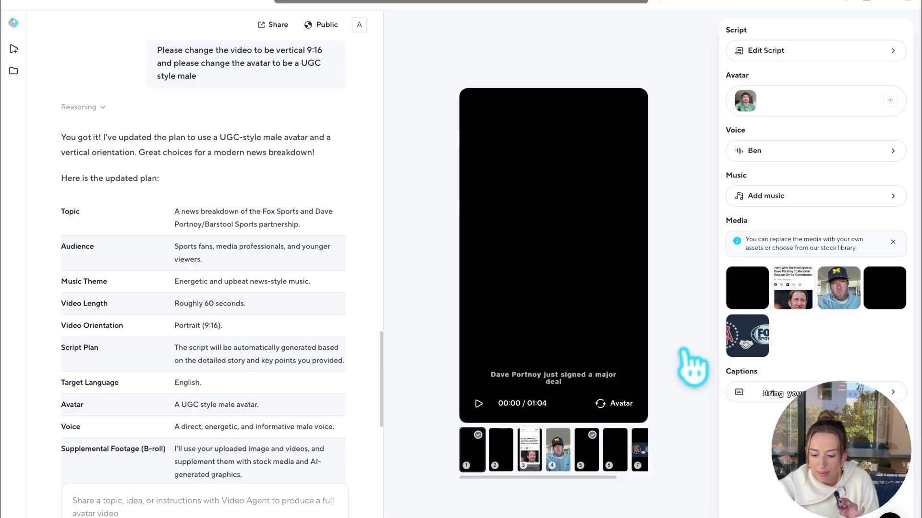
{"action": "left_click", "coordinate": [768, 393]}
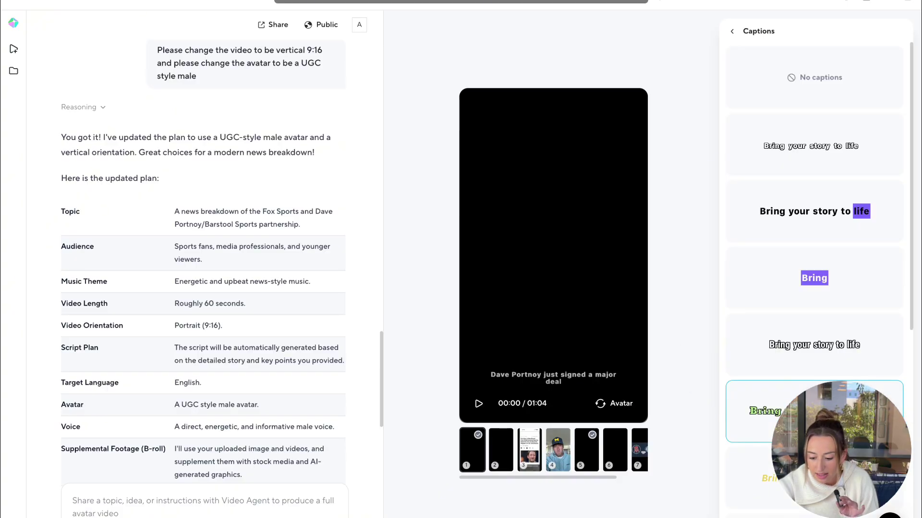
{"action": "scroll", "coordinate": [816, 240], "scroll_direction": "down", "scroll_amount": 3}
{"action": "scroll", "coordinate": [816, 240], "scroll_direction": "up", "scroll_amount": 3}
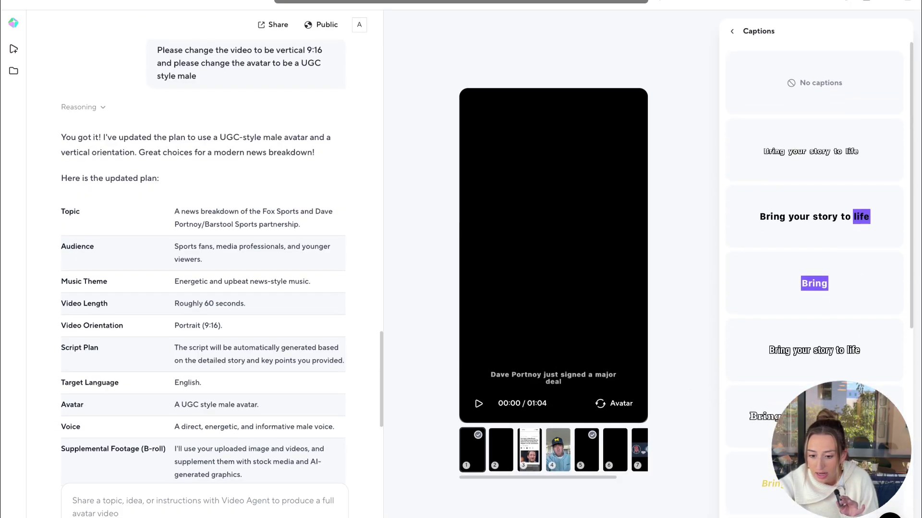
{"action": "left_click", "coordinate": [732, 30]}
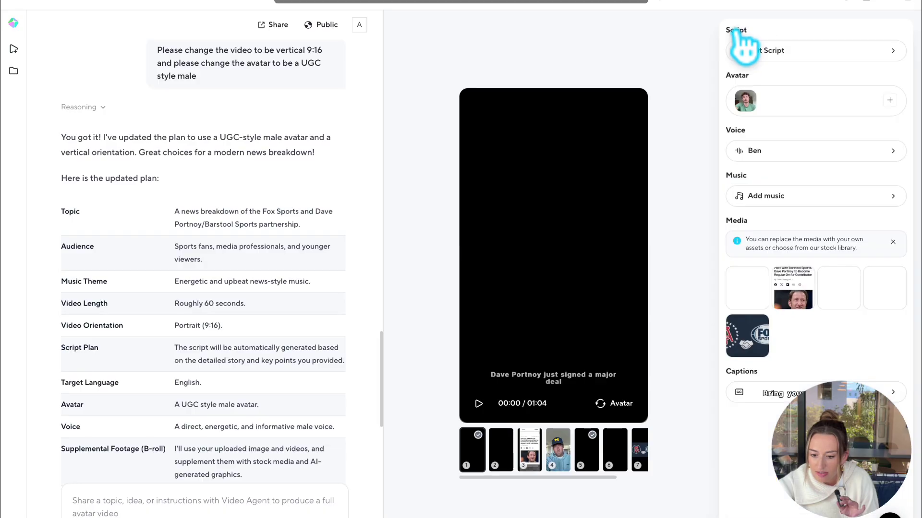
{"action": "left_click", "coordinate": [826, 50]}
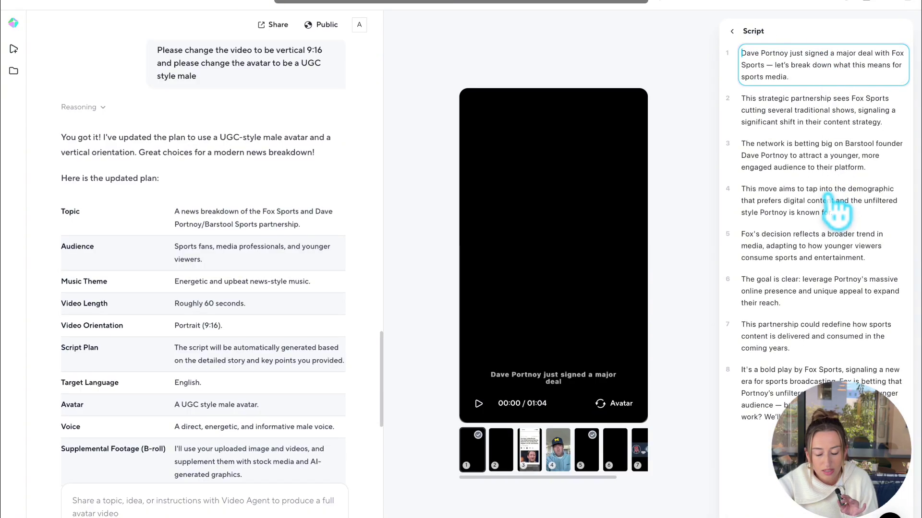
{"action": "left_click", "coordinate": [732, 30]}
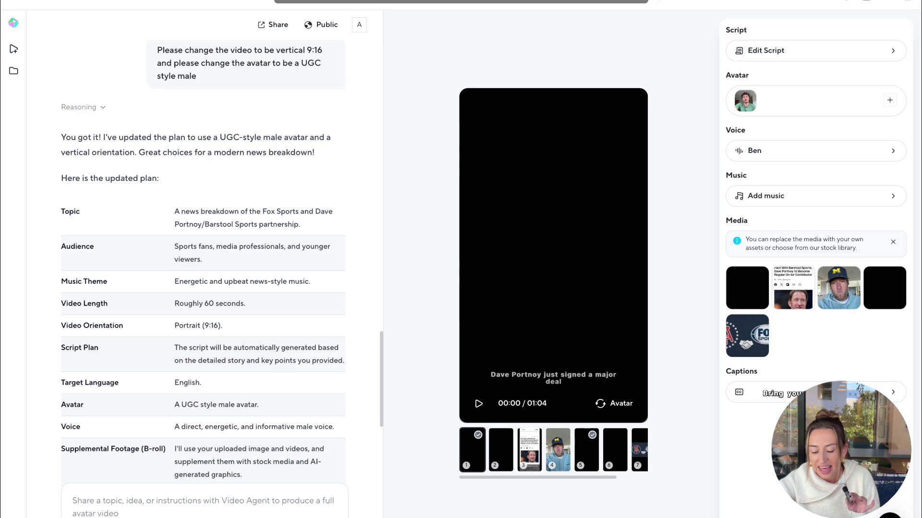
Set the video's captions to No captions
{"action": "left_click", "coordinate": [894, 393]}
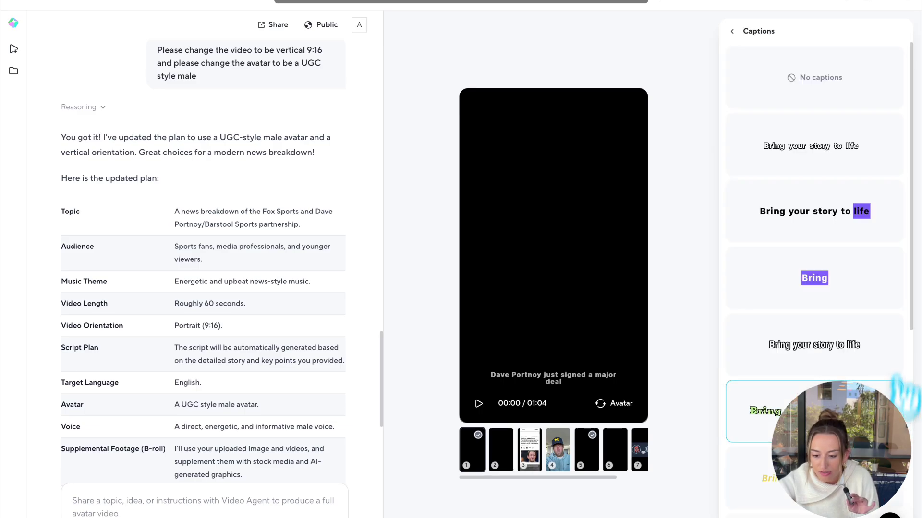
{"action": "left_click", "coordinate": [851, 103]}
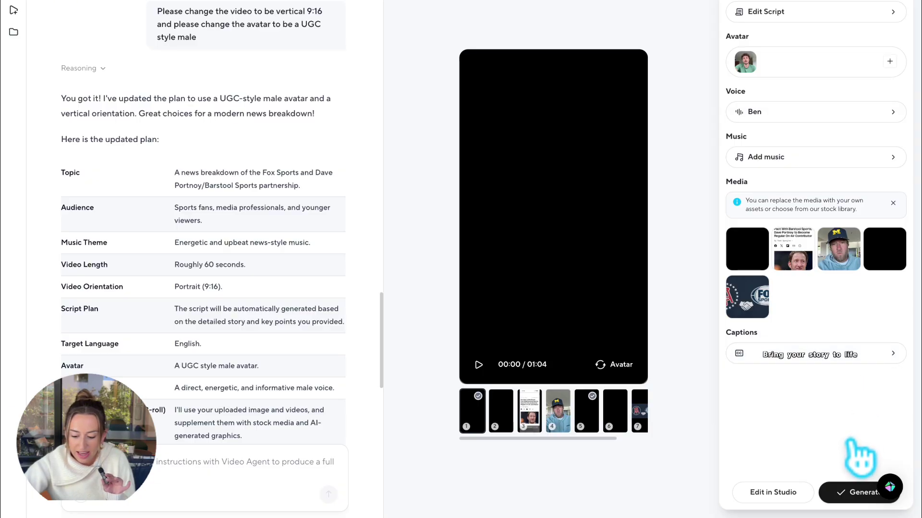
Generate the video and play the finished result through to the end
{"action": "left_click", "coordinate": [852, 487]}
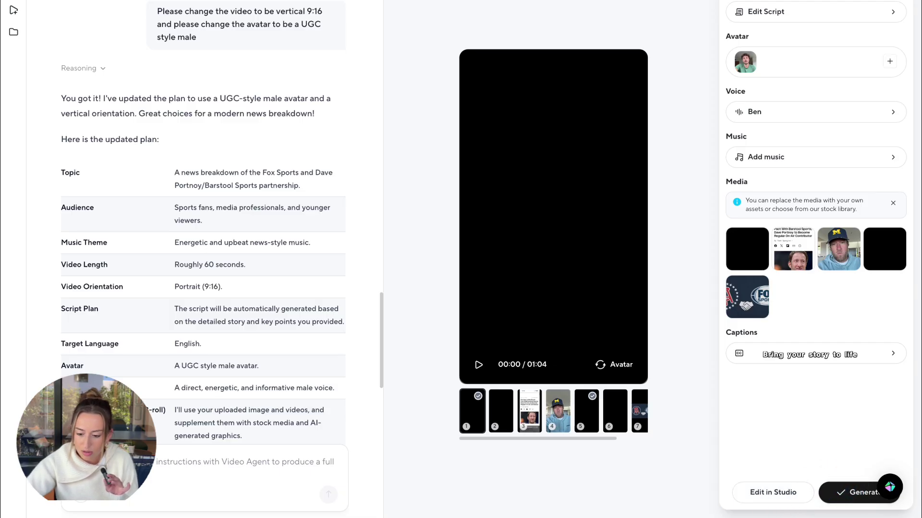
{"action": "left_click", "coordinate": [849, 486]}
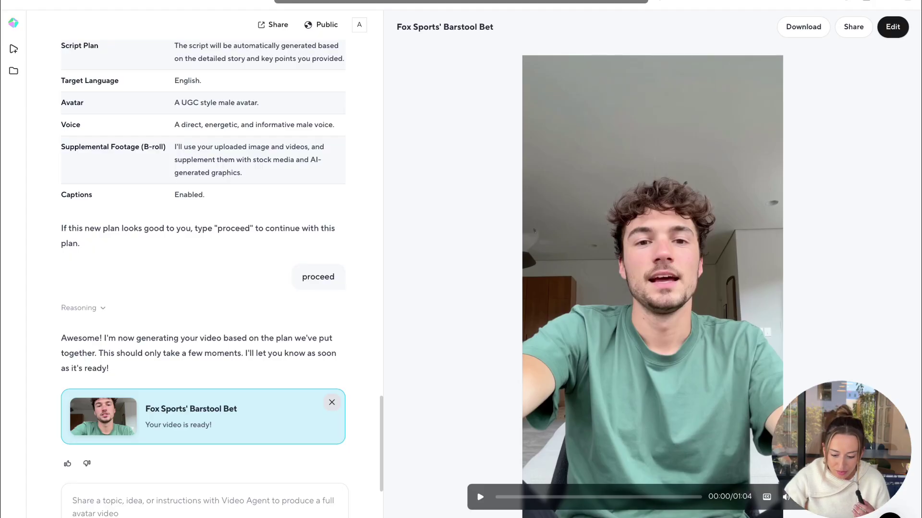
{"action": "key", "text": "space"}
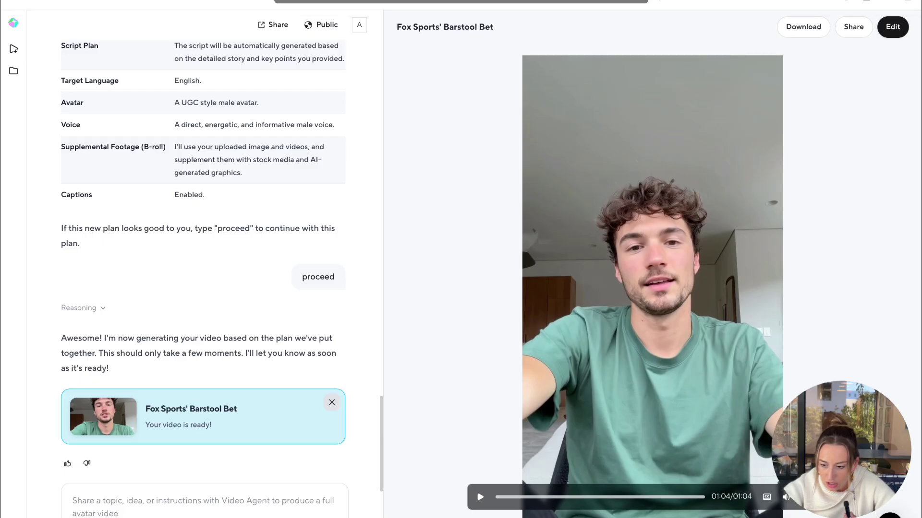
Open the video for editing in Studio and turn down the volume of scene 4's background video
{"action": "left_click", "coordinate": [892, 28]}
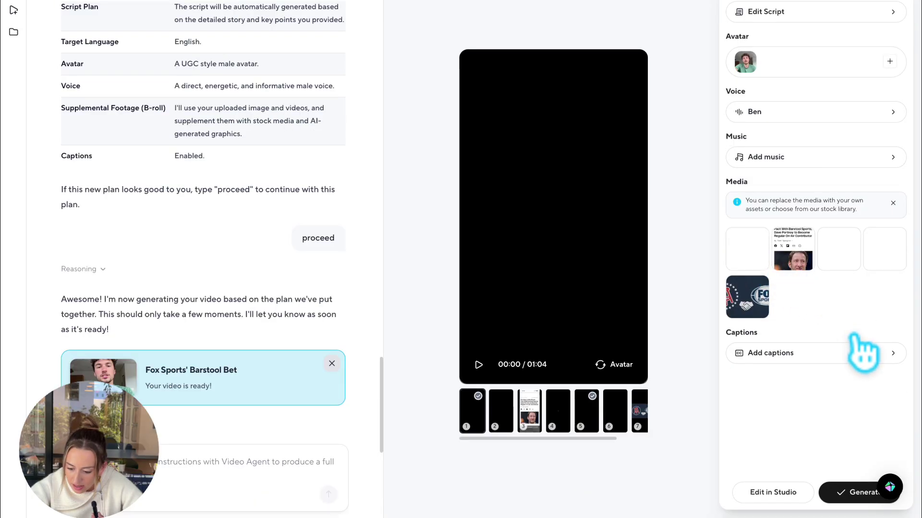
{"action": "left_click", "coordinate": [780, 495]}
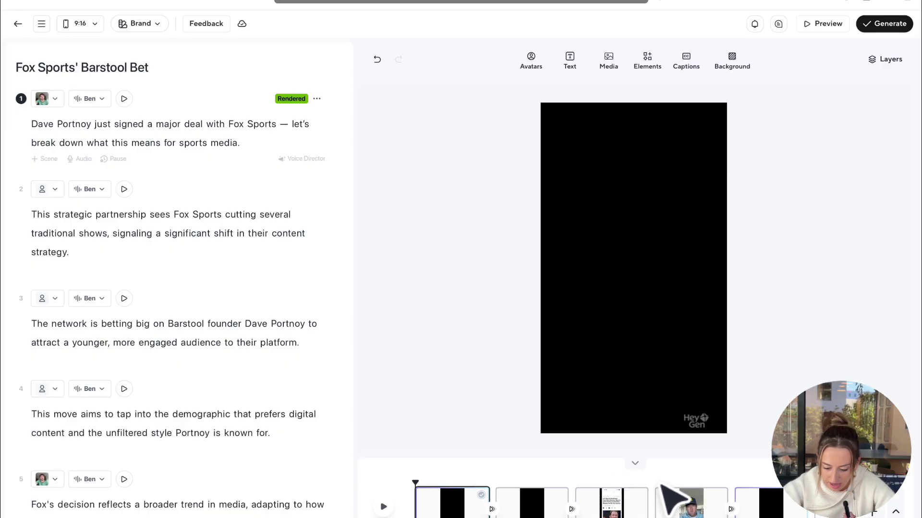
{"action": "left_click", "coordinate": [668, 496]}
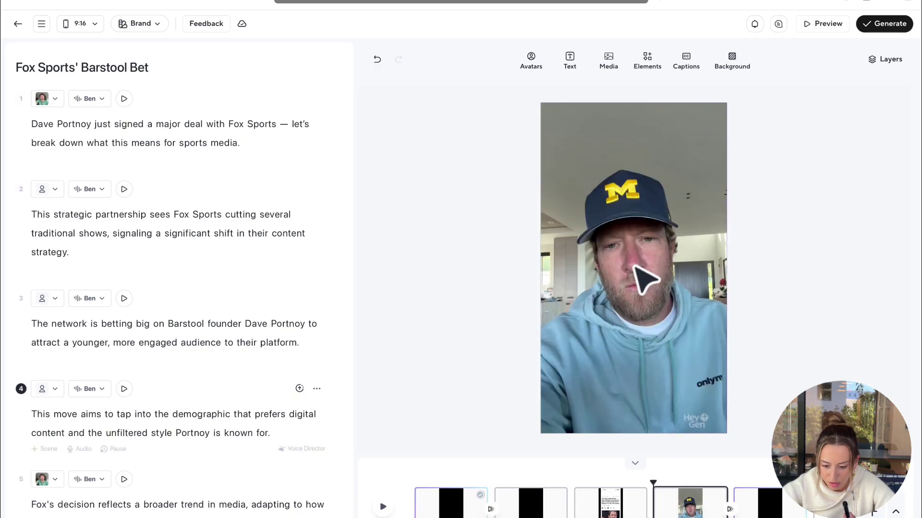
{"action": "left_click", "coordinate": [634, 267]}
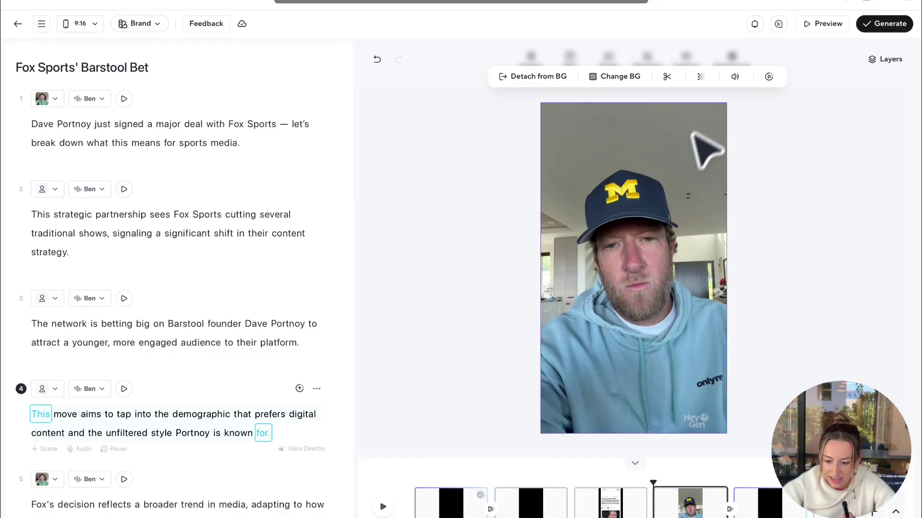
{"action": "left_click", "coordinate": [735, 77]}
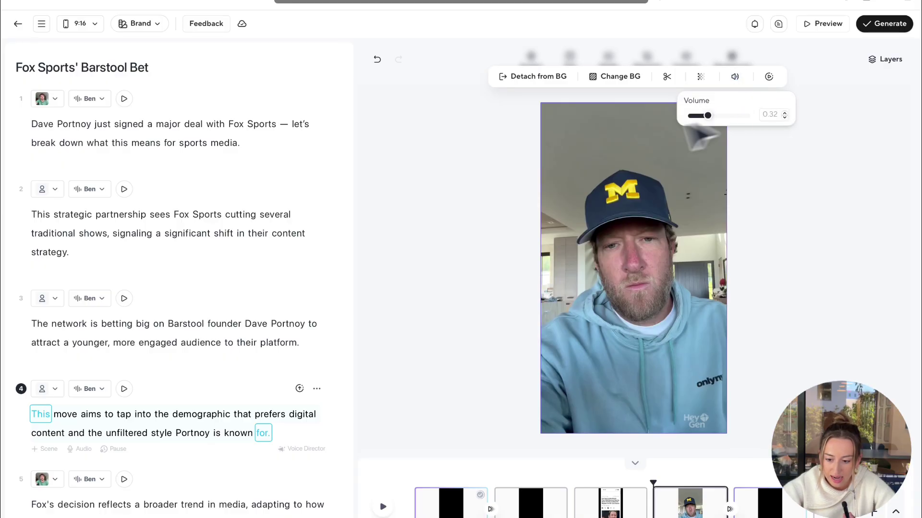
{"action": "left_click", "coordinate": [768, 212]}
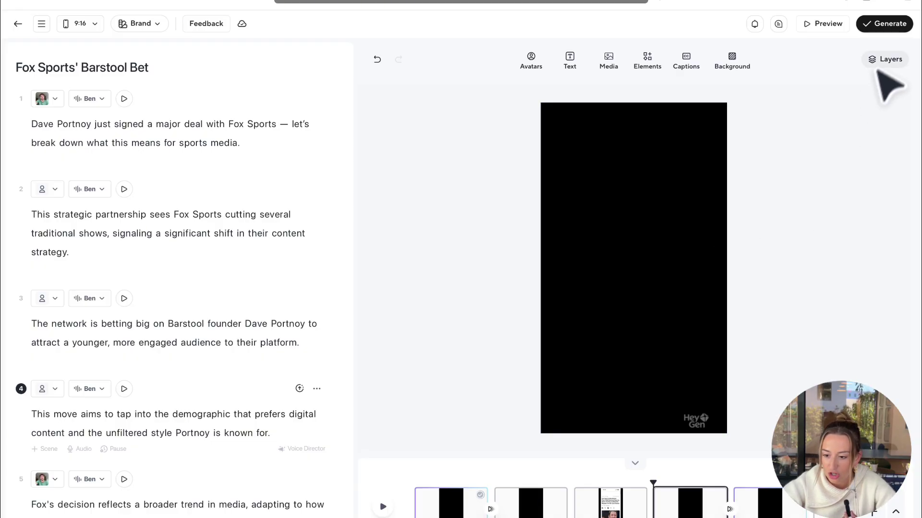
Generate the edited video "Fox Sports' Barstool Bet" in My Videos as a 1080p MP4 at 25 fps
{"action": "left_click", "coordinate": [887, 29]}
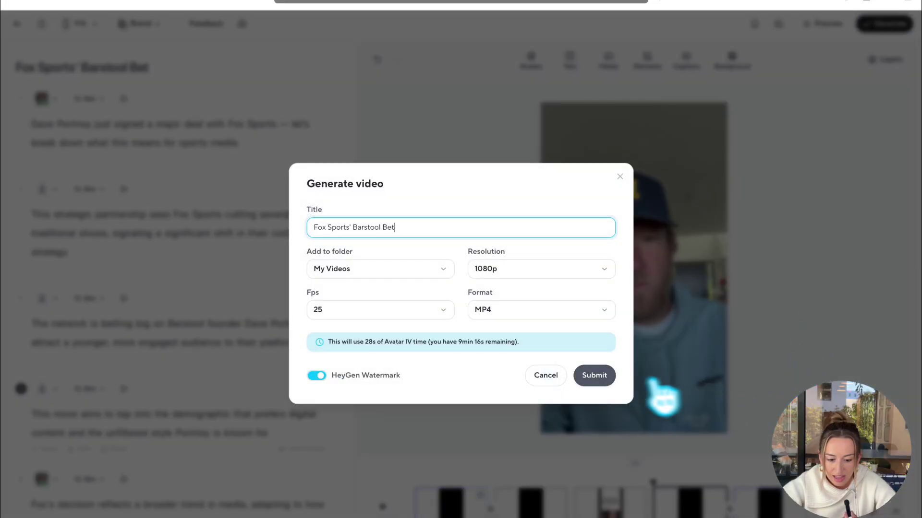
{"action": "left_click", "coordinate": [612, 379]}
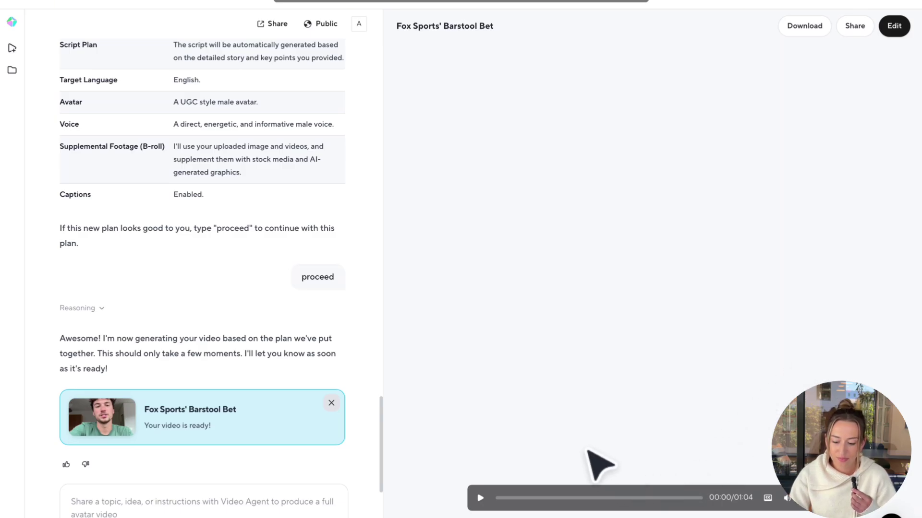
Play the regenerated video to the end and check its sharing options
{"action": "left_click", "coordinate": [481, 498]}
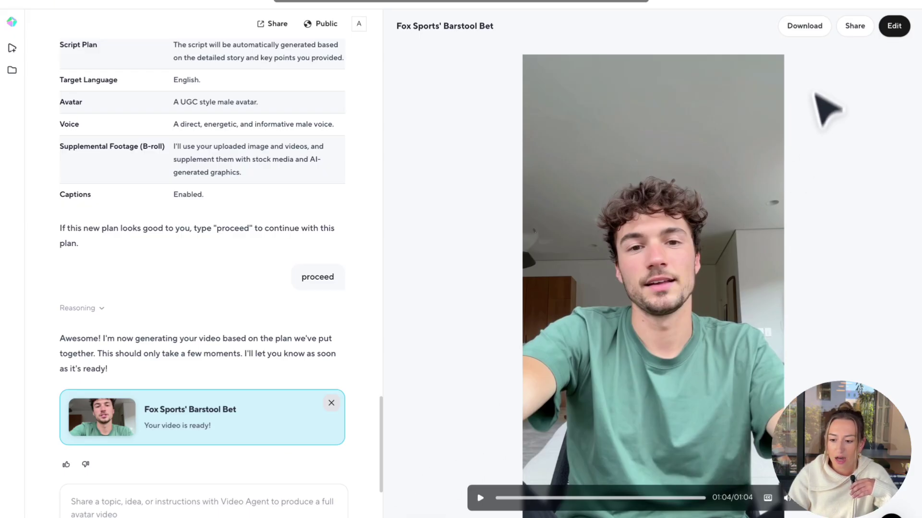
{"action": "left_click", "coordinate": [856, 33]}
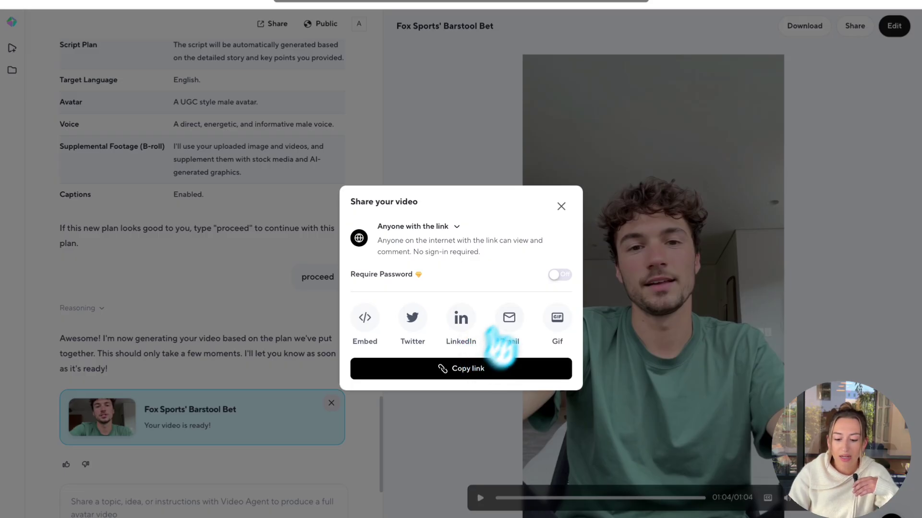
{"action": "left_click", "coordinate": [561, 206]}
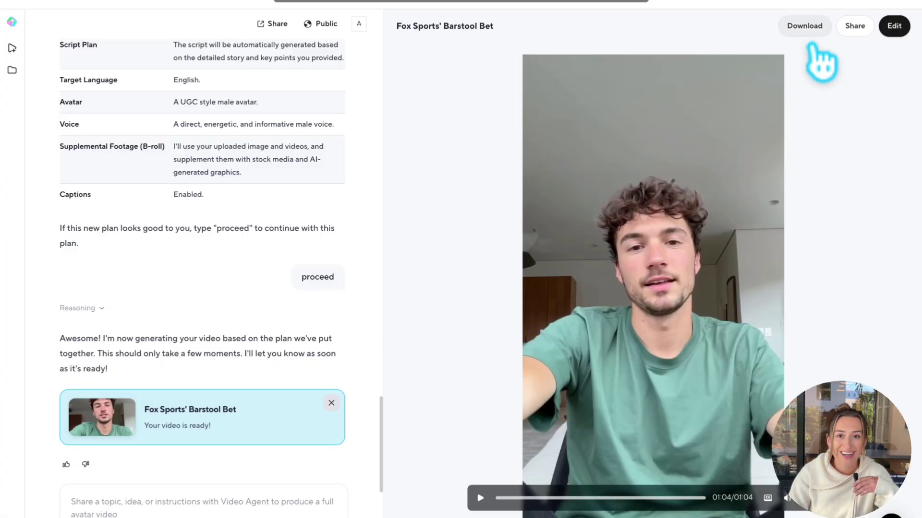